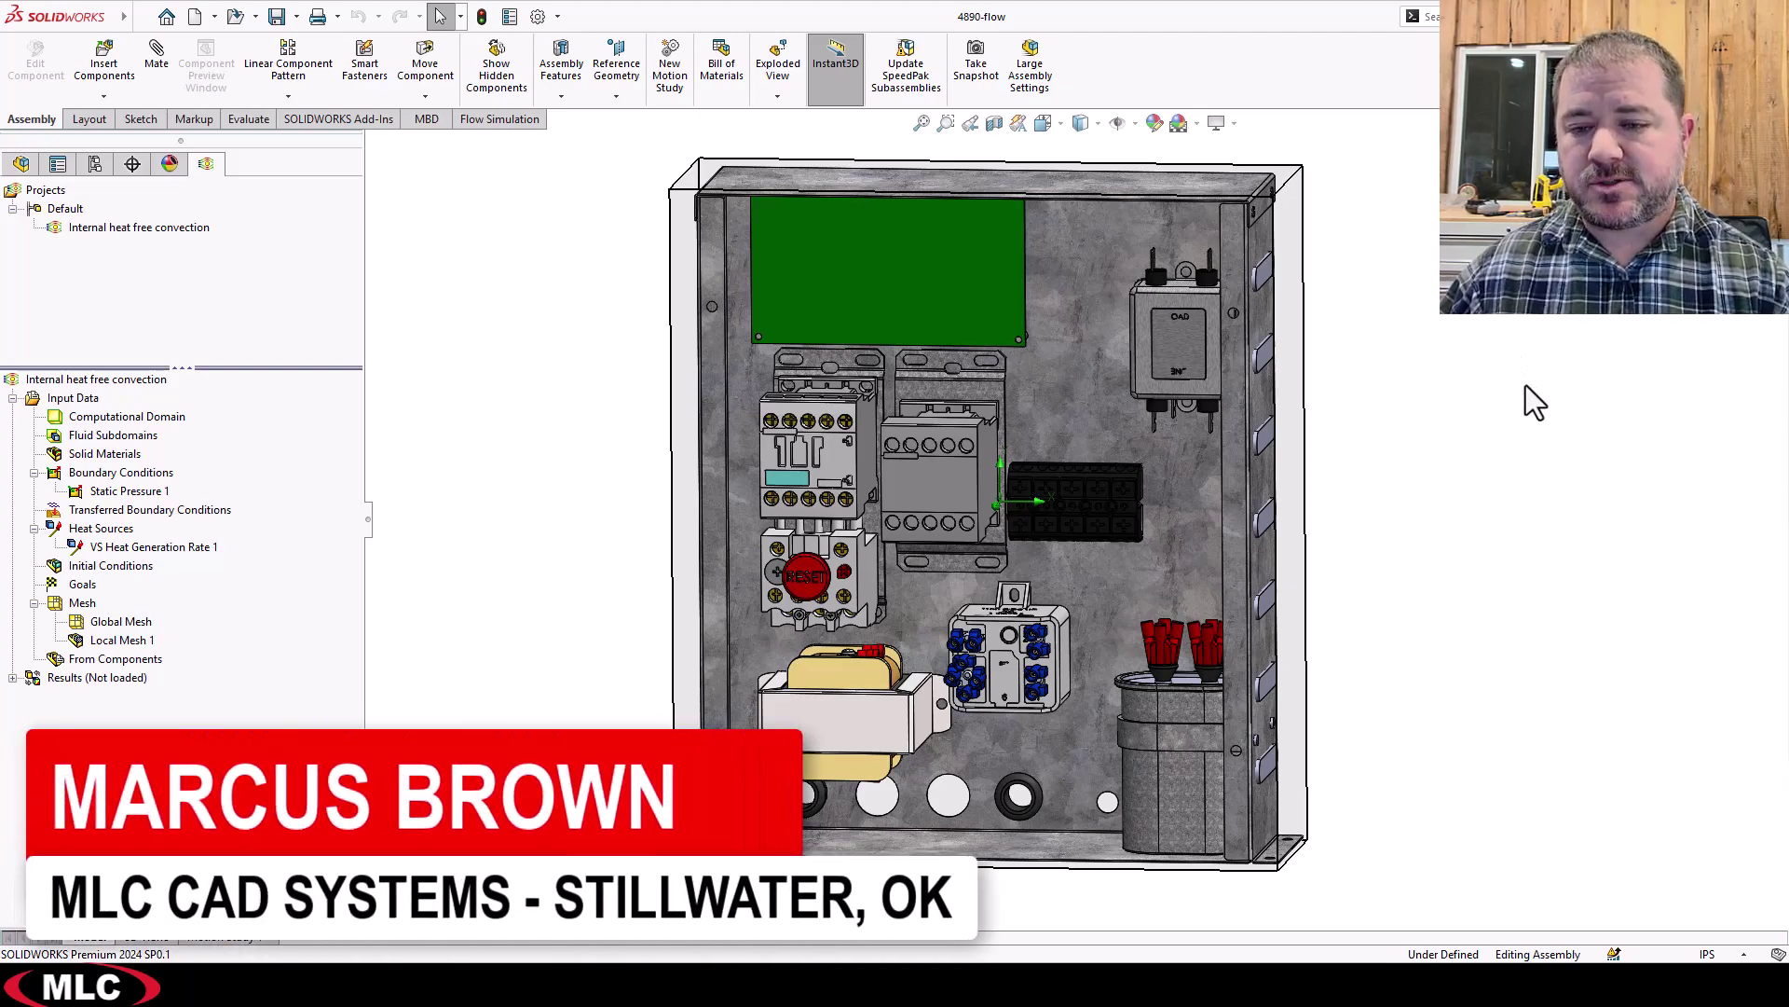
Show the transformer's volume heat source and place its heat generation rate callout beside the enclosure
{"action": "key", "text": "ctrl+1"}
{"action": "key", "text": "ctrl+shift+z"}
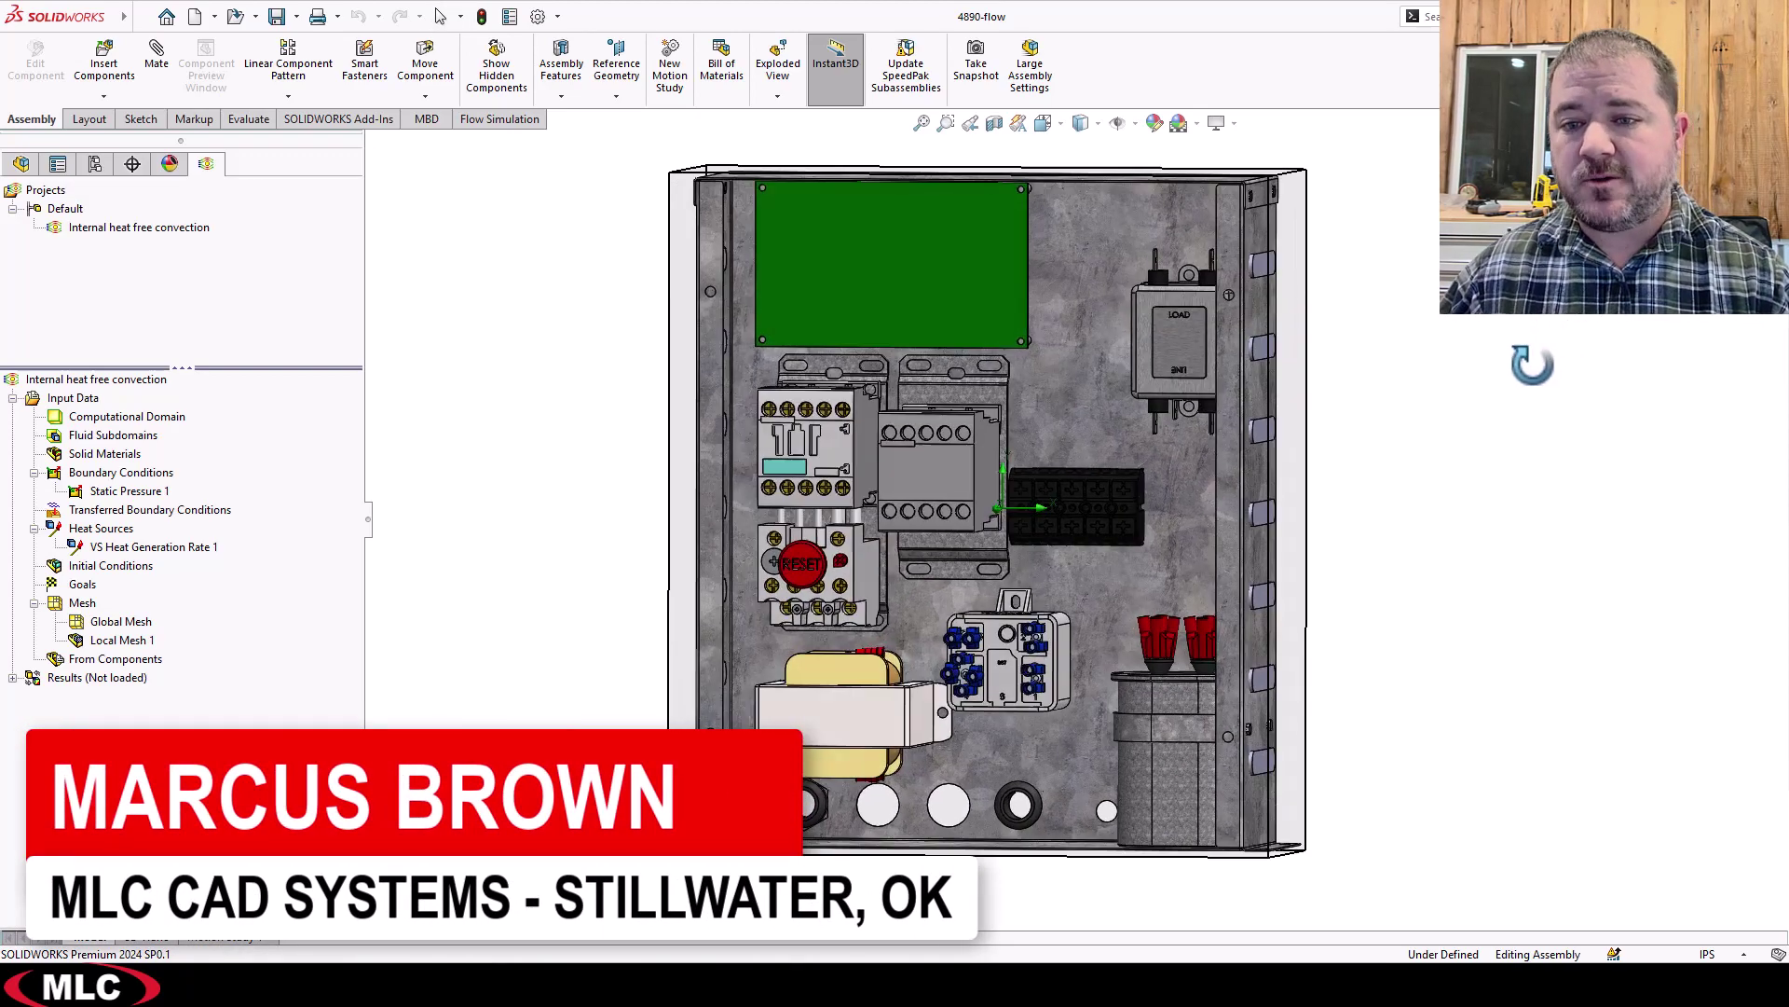
{"action": "key", "text": "ctrl+shift+z"}
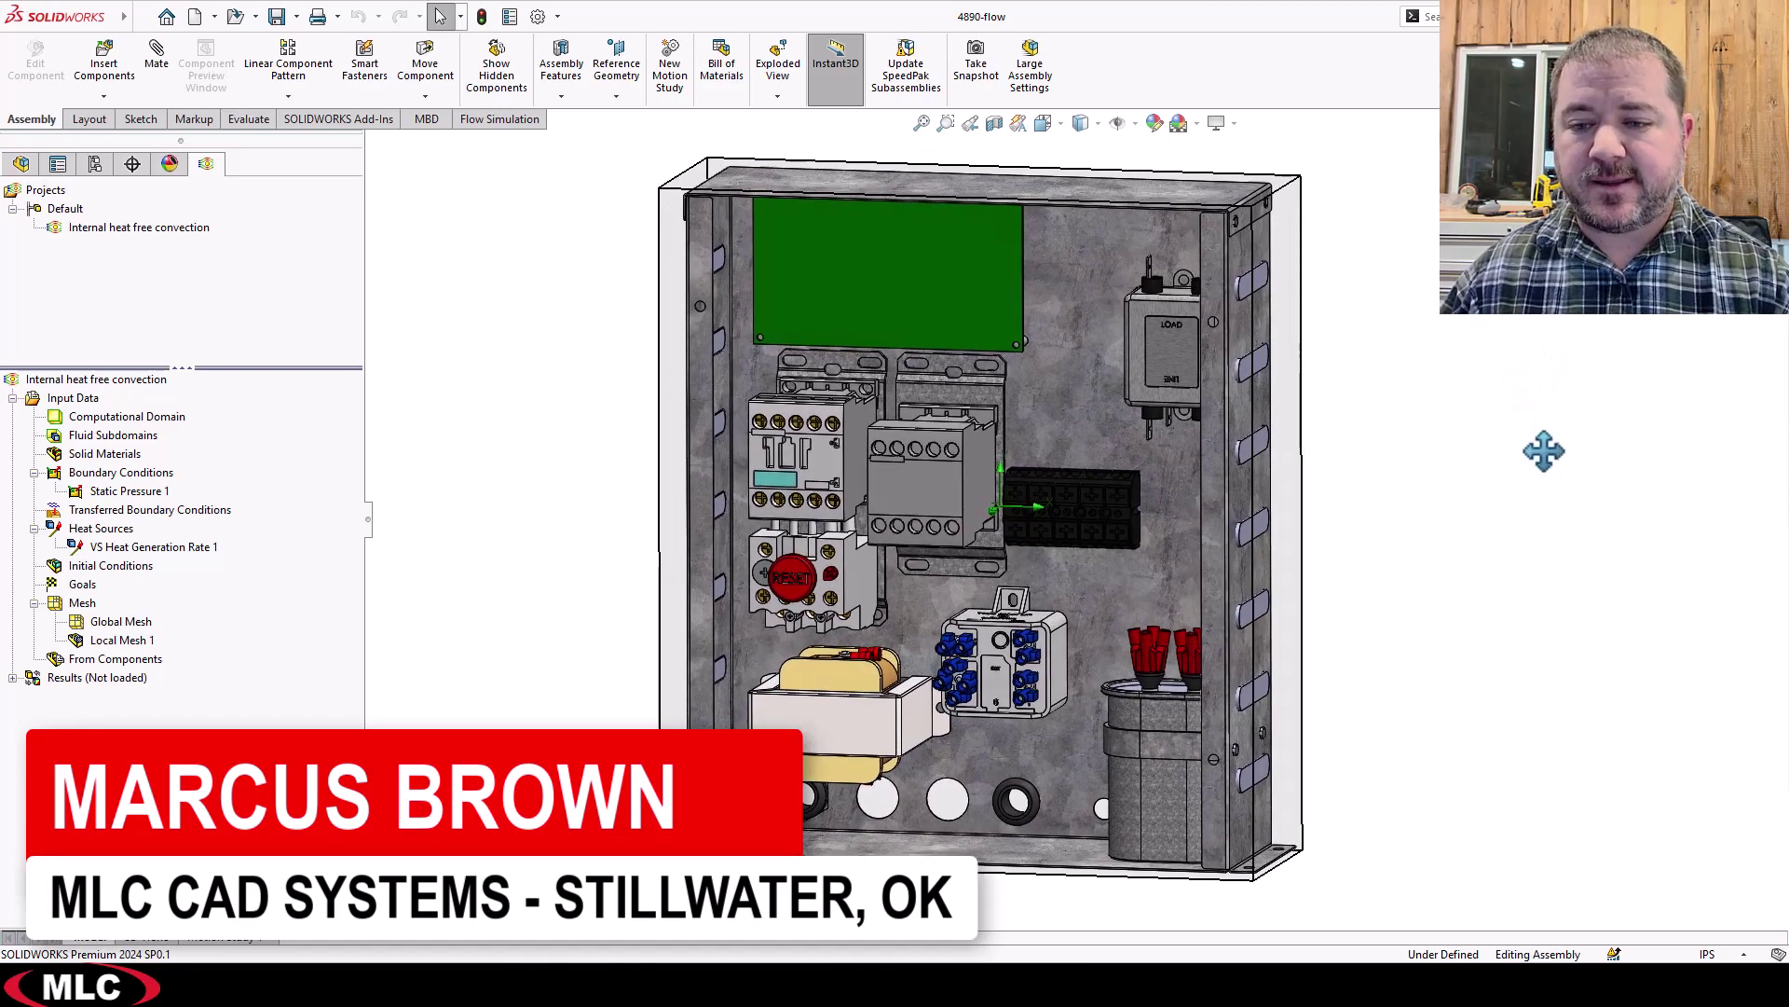
{"action": "key", "text": "ctrl+shift+z"}
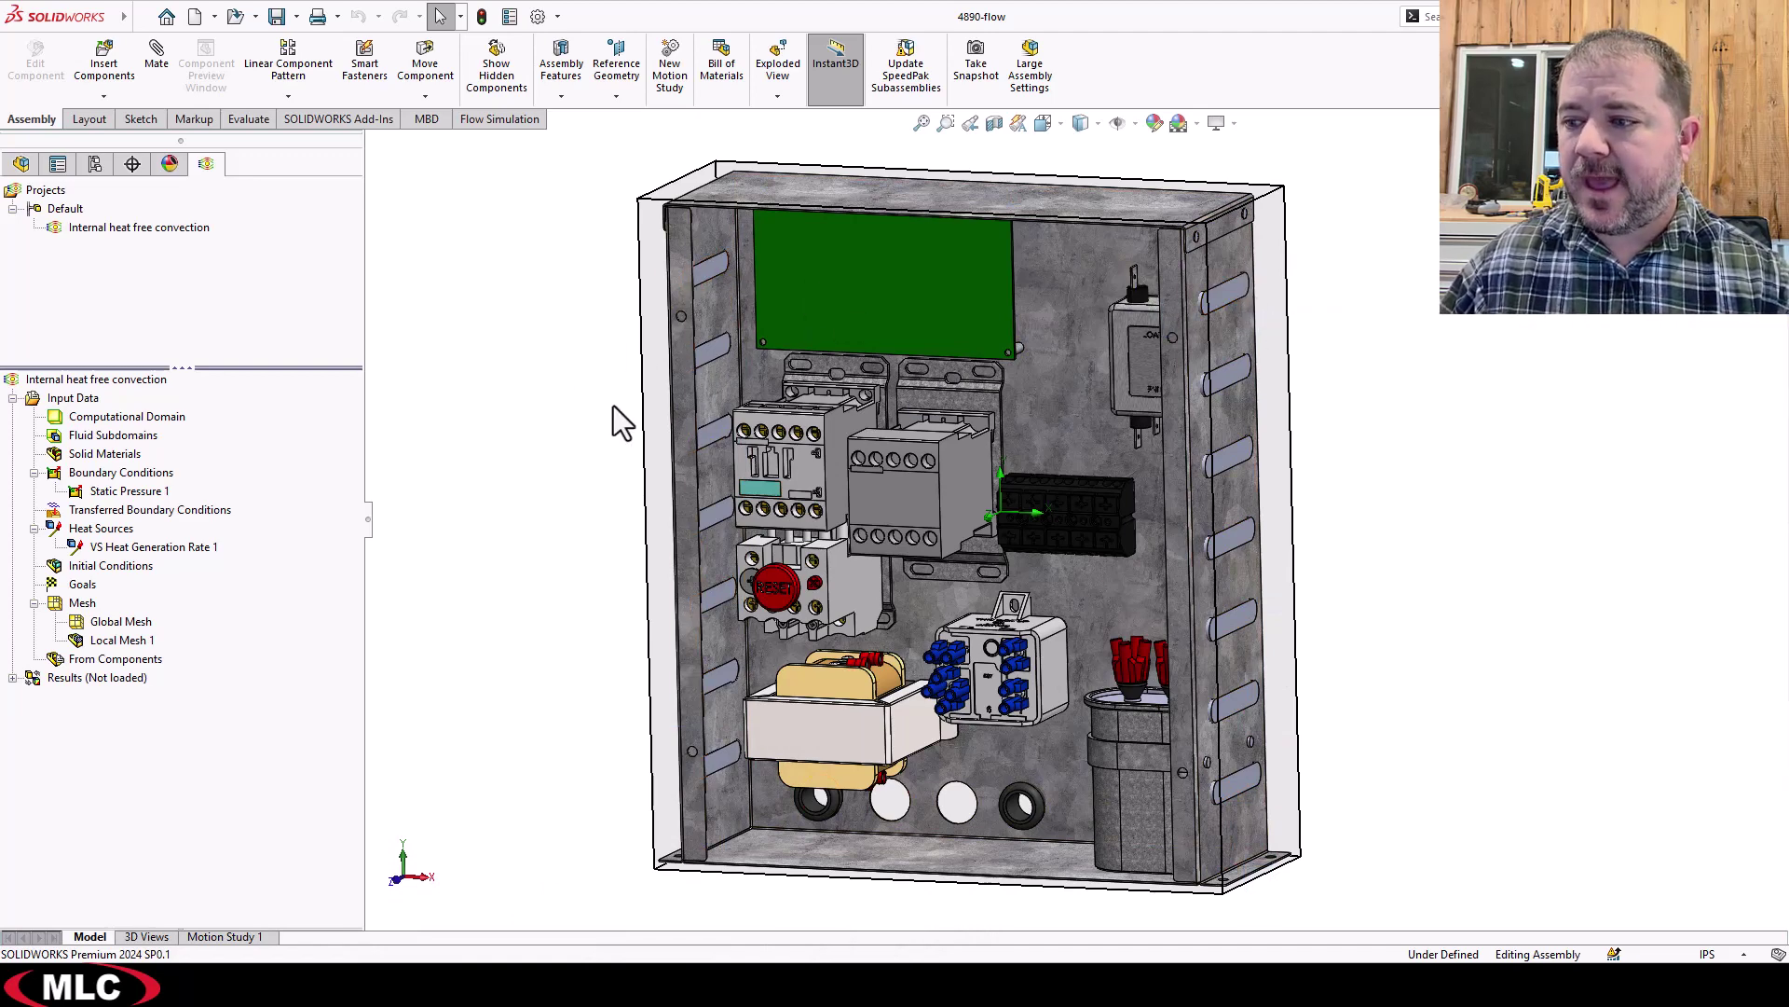
{"action": "left_click", "coordinate": [118, 550]}
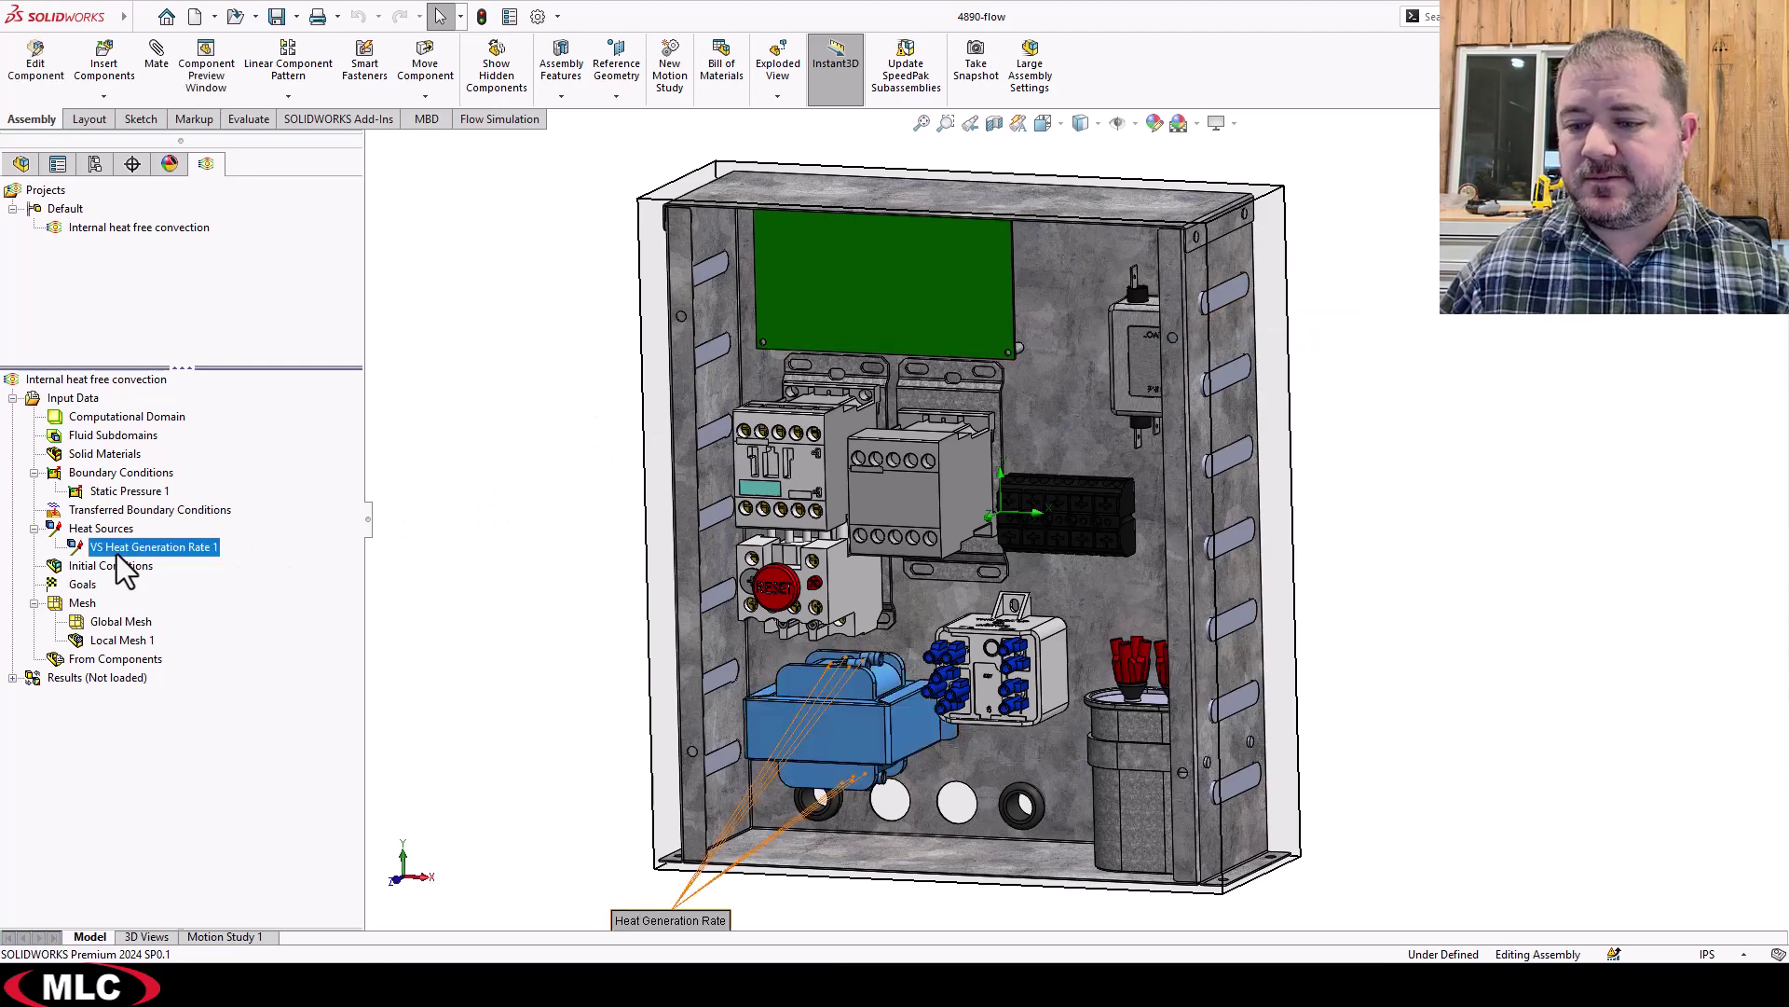
{"action": "left_click_drag", "start_coordinate": [658, 919], "coordinate": [566, 545]}
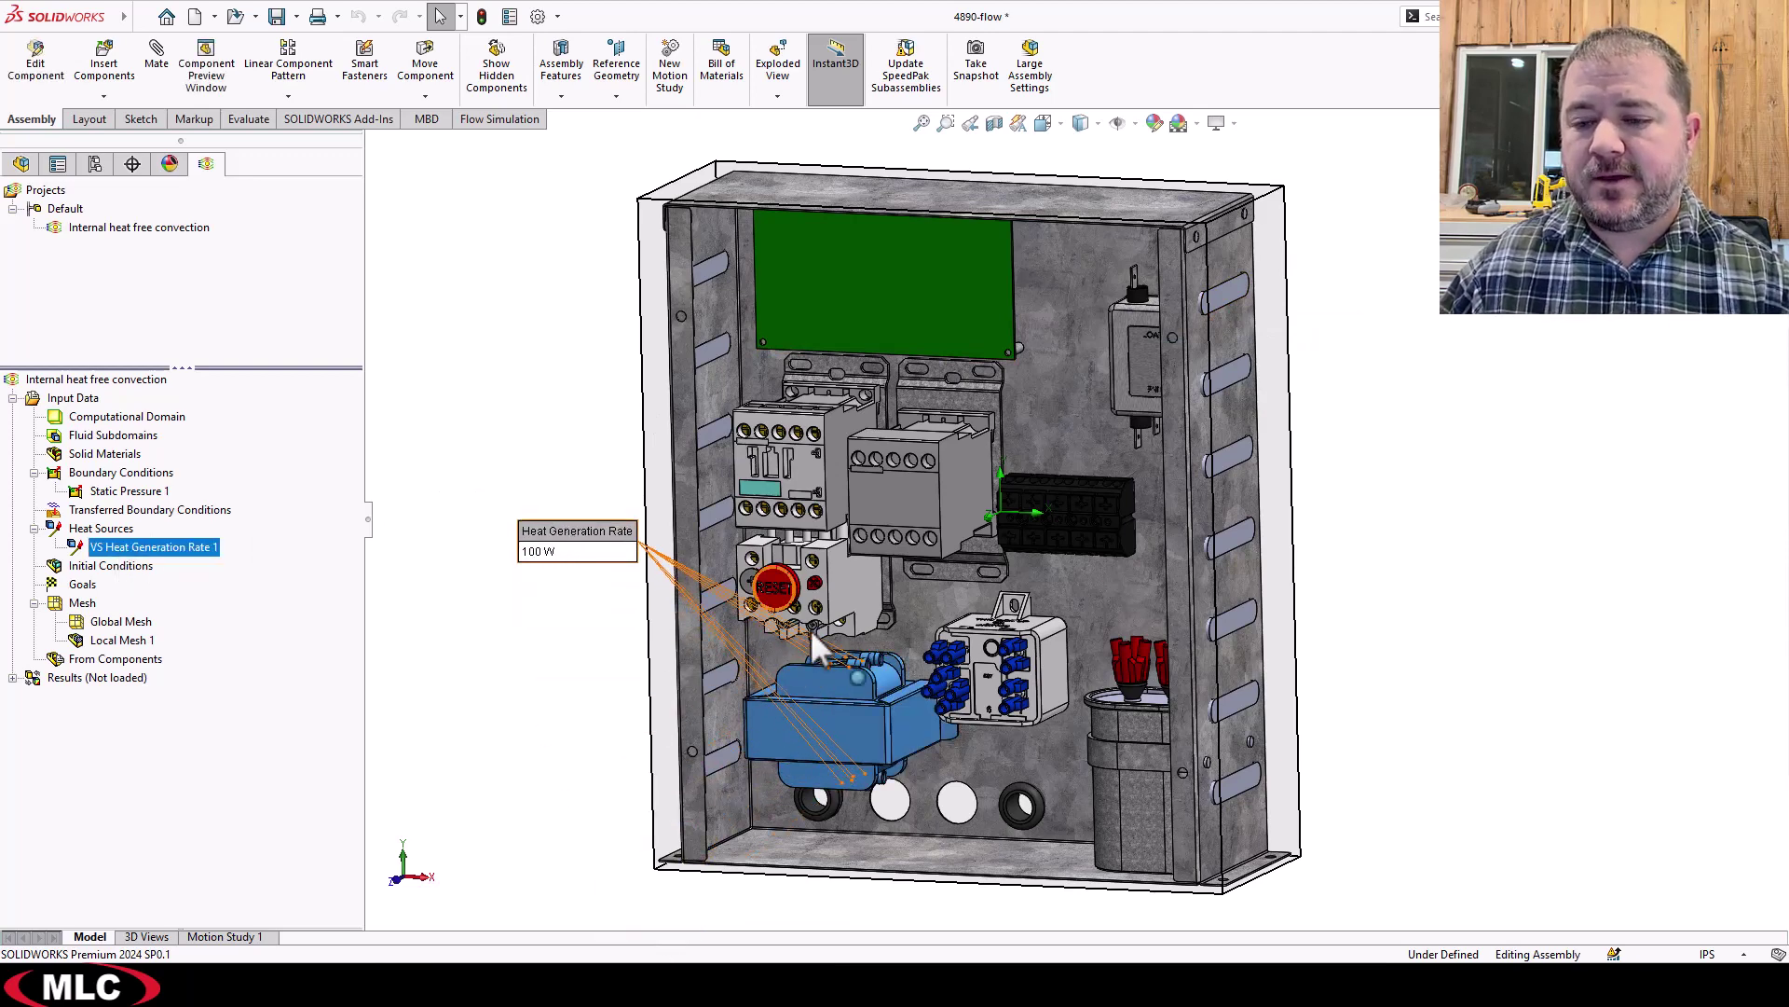
{"action": "middle_click_drag", "start_coordinate": [974, 679], "coordinate": [867, 690]}
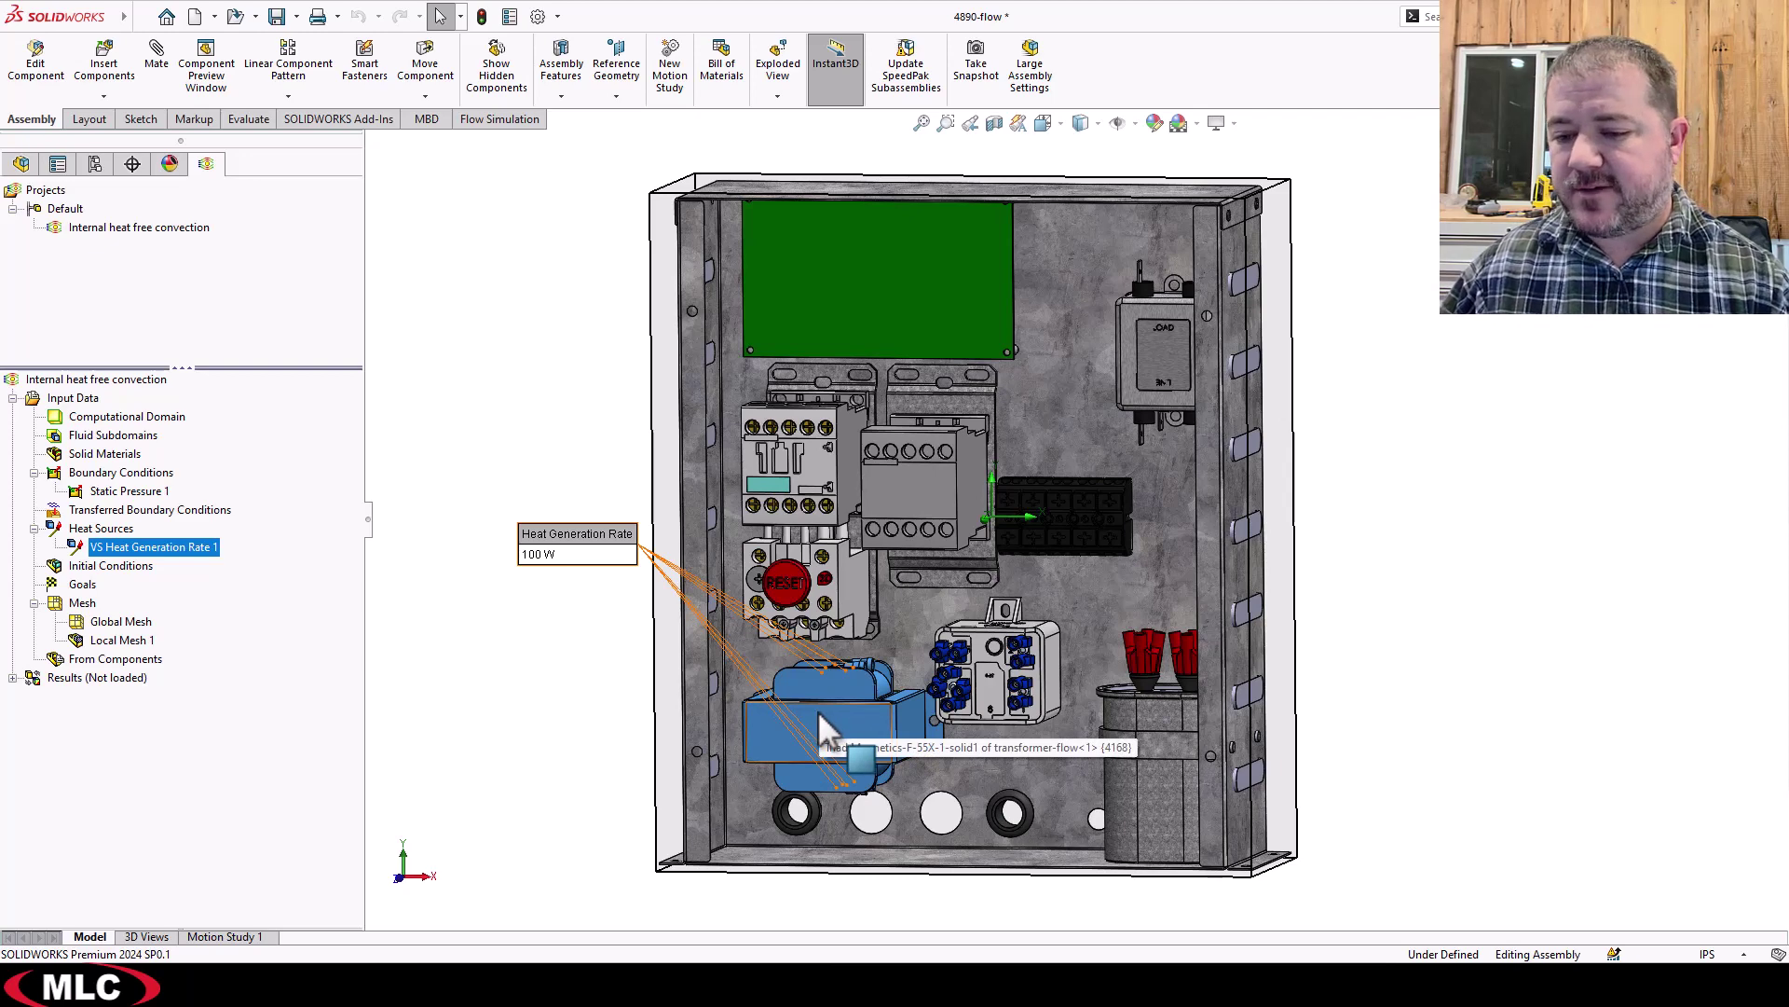
{"action": "middle_click_drag", "start_coordinate": [862, 745], "coordinate": [830, 752]}
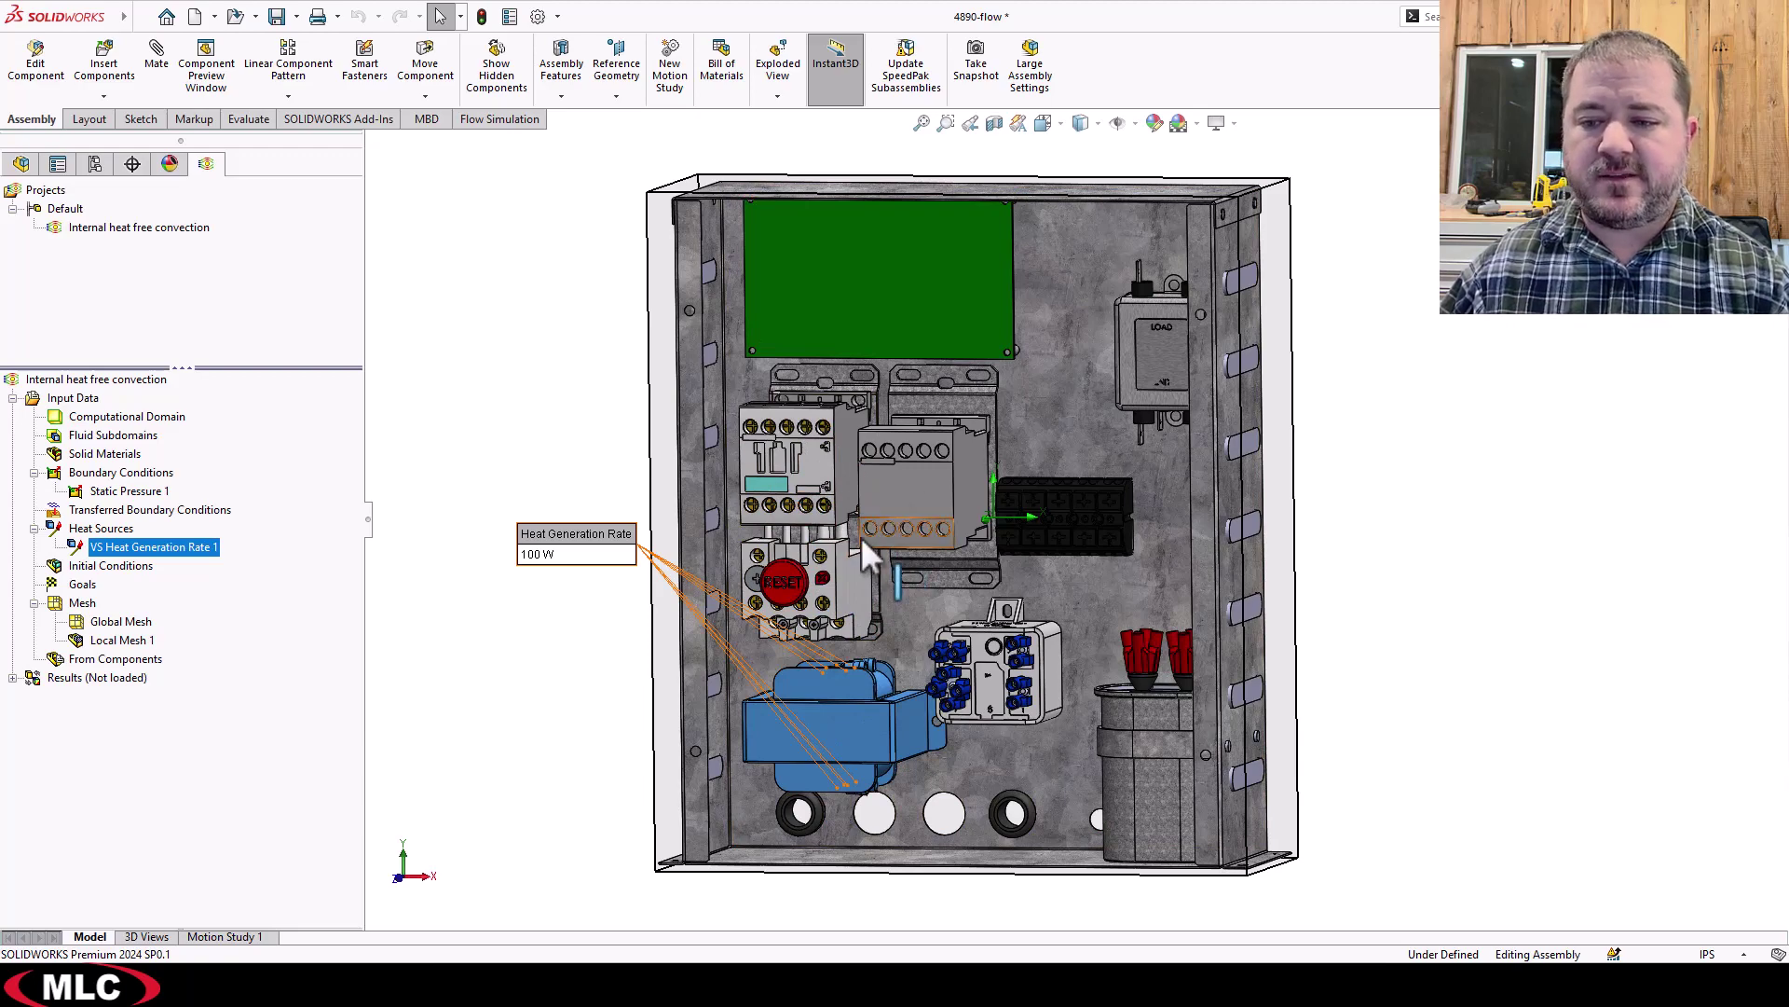
Examine the contactors, relay, run capacitor, circuit board and other components surrounding the transformer, and clear the heat source selection
{"action": "scroll", "coordinate": [792, 494], "scroll_direction": "down", "scroll_amount": 5}
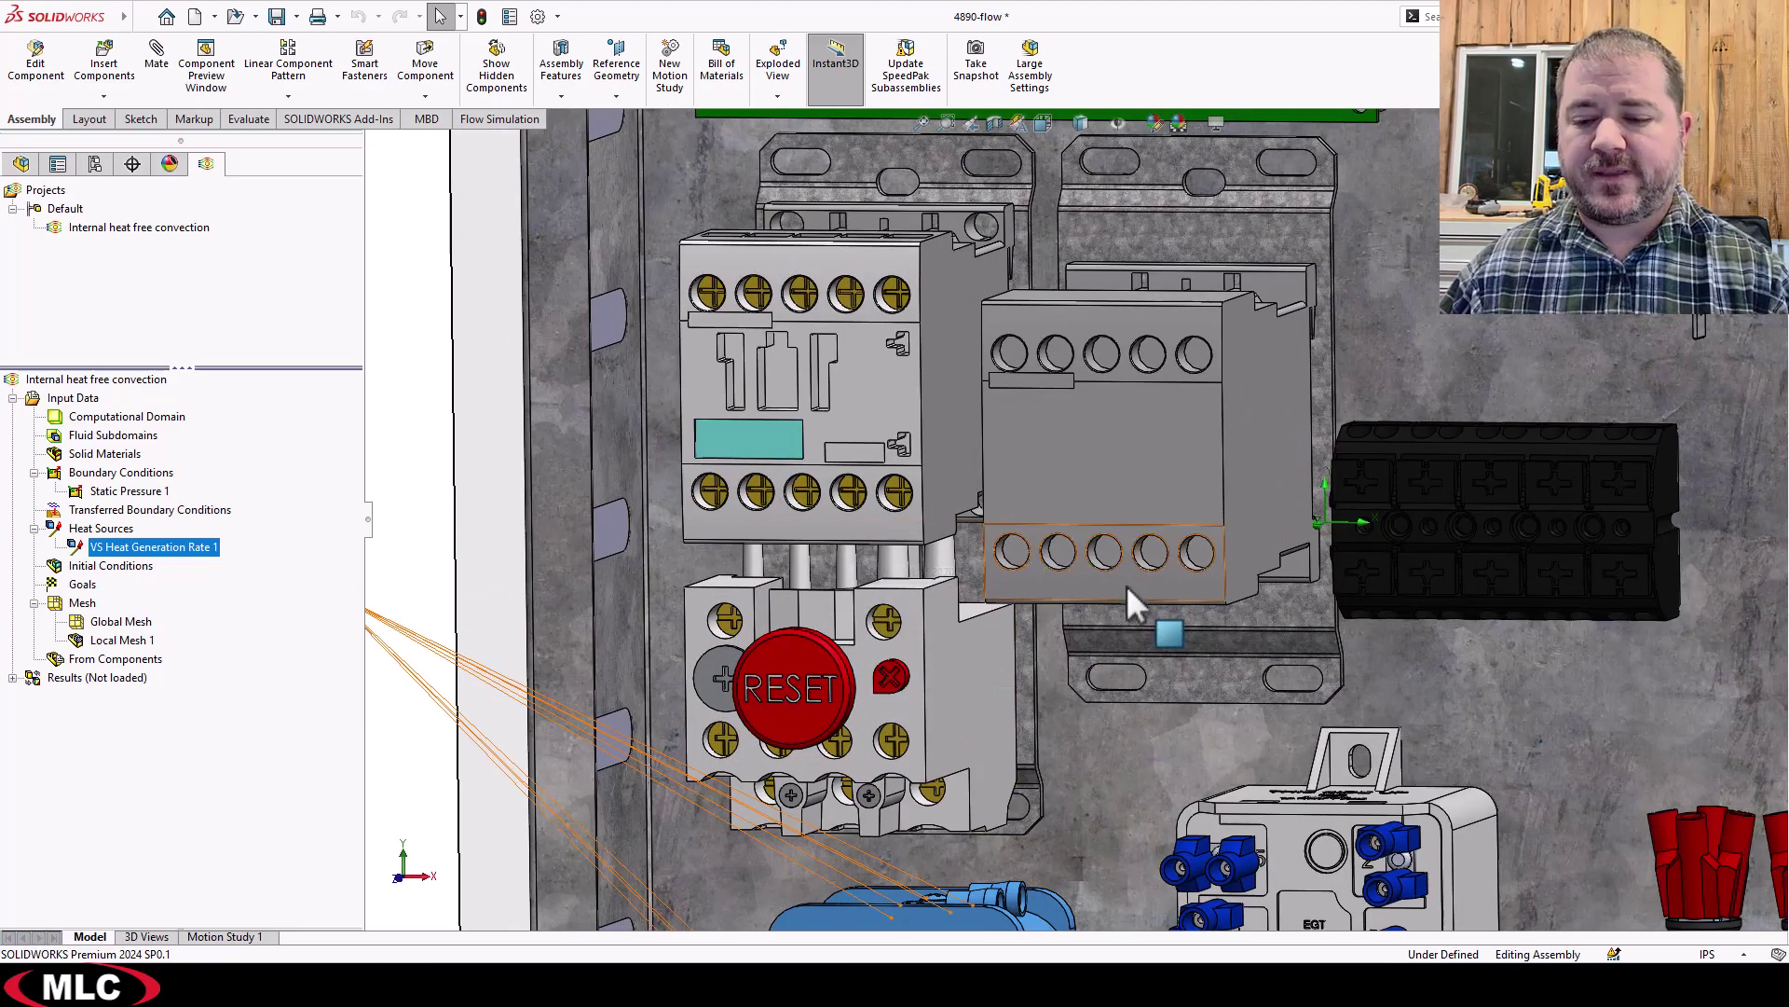
{"action": "scroll", "coordinate": [1170, 722], "scroll_direction": "up", "scroll_amount": 3}
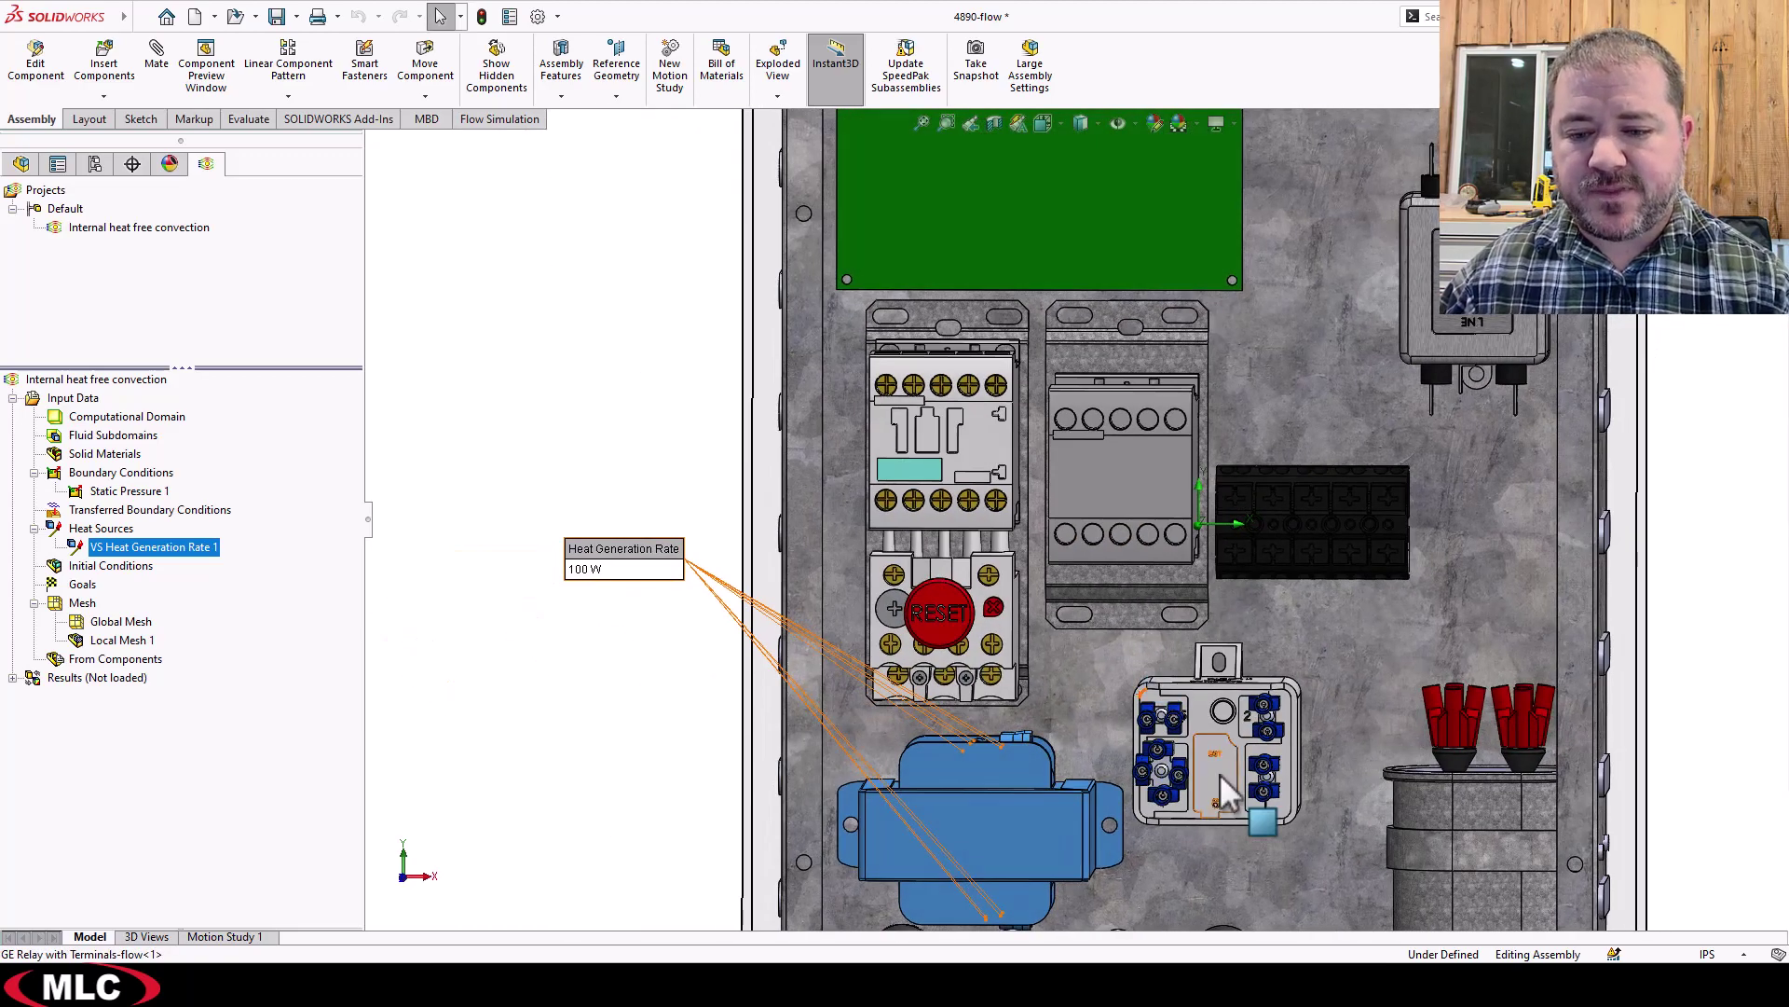
{"action": "scroll", "coordinate": [1221, 774], "scroll_direction": "down", "scroll_amount": 4}
{"action": "scroll", "coordinate": [1226, 734], "scroll_direction": "up", "scroll_amount": 5}
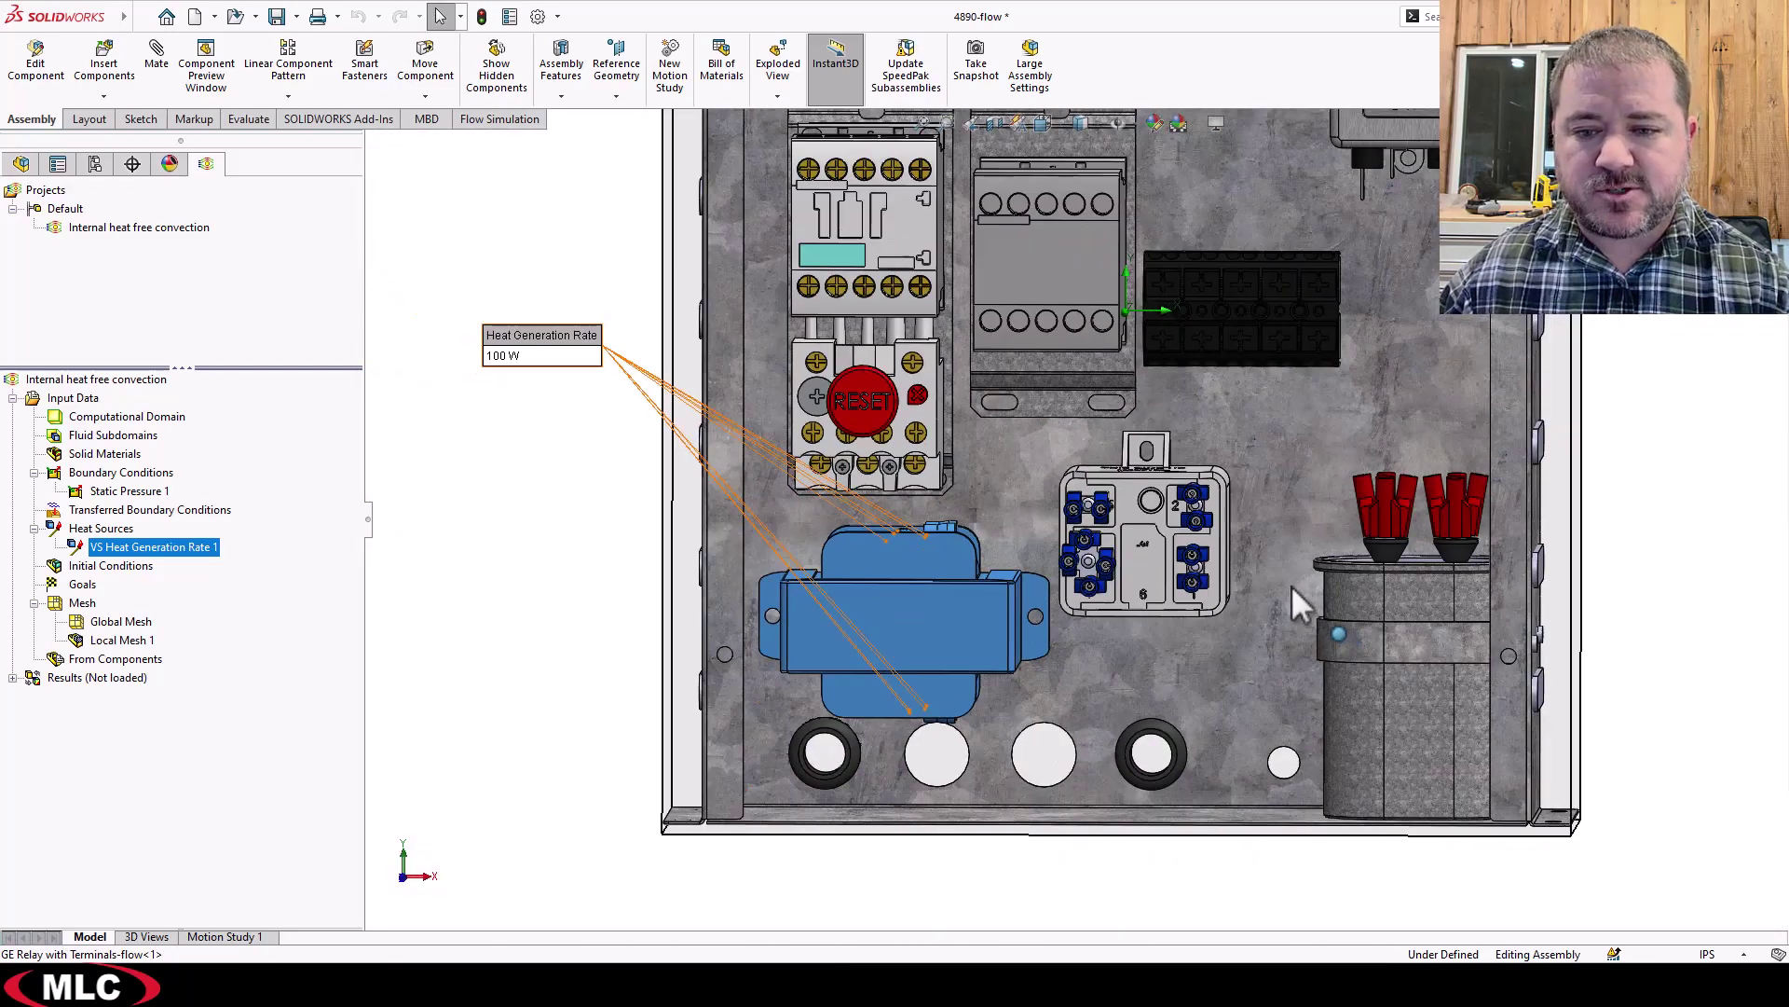
{"action": "middle_click_drag", "start_coordinate": [1290, 585], "coordinate": [1314, 596]}
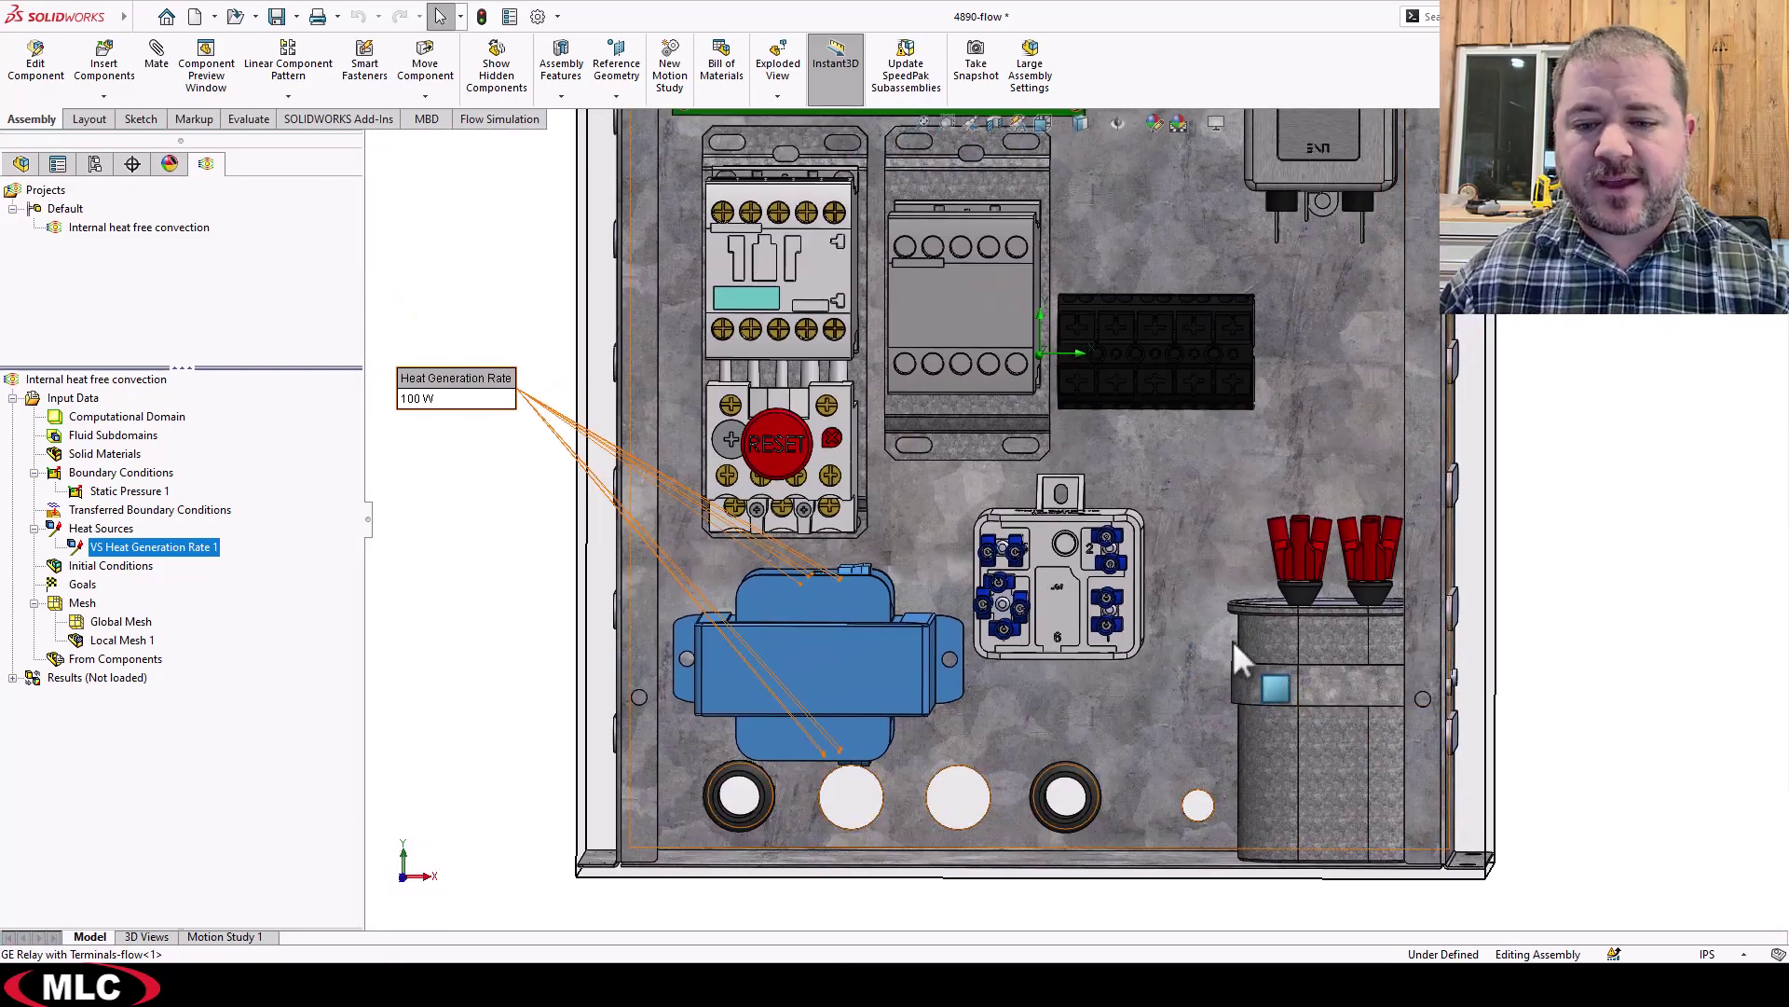
{"action": "middle_click_drag", "start_coordinate": [1345, 675], "coordinate": [1234, 686]}
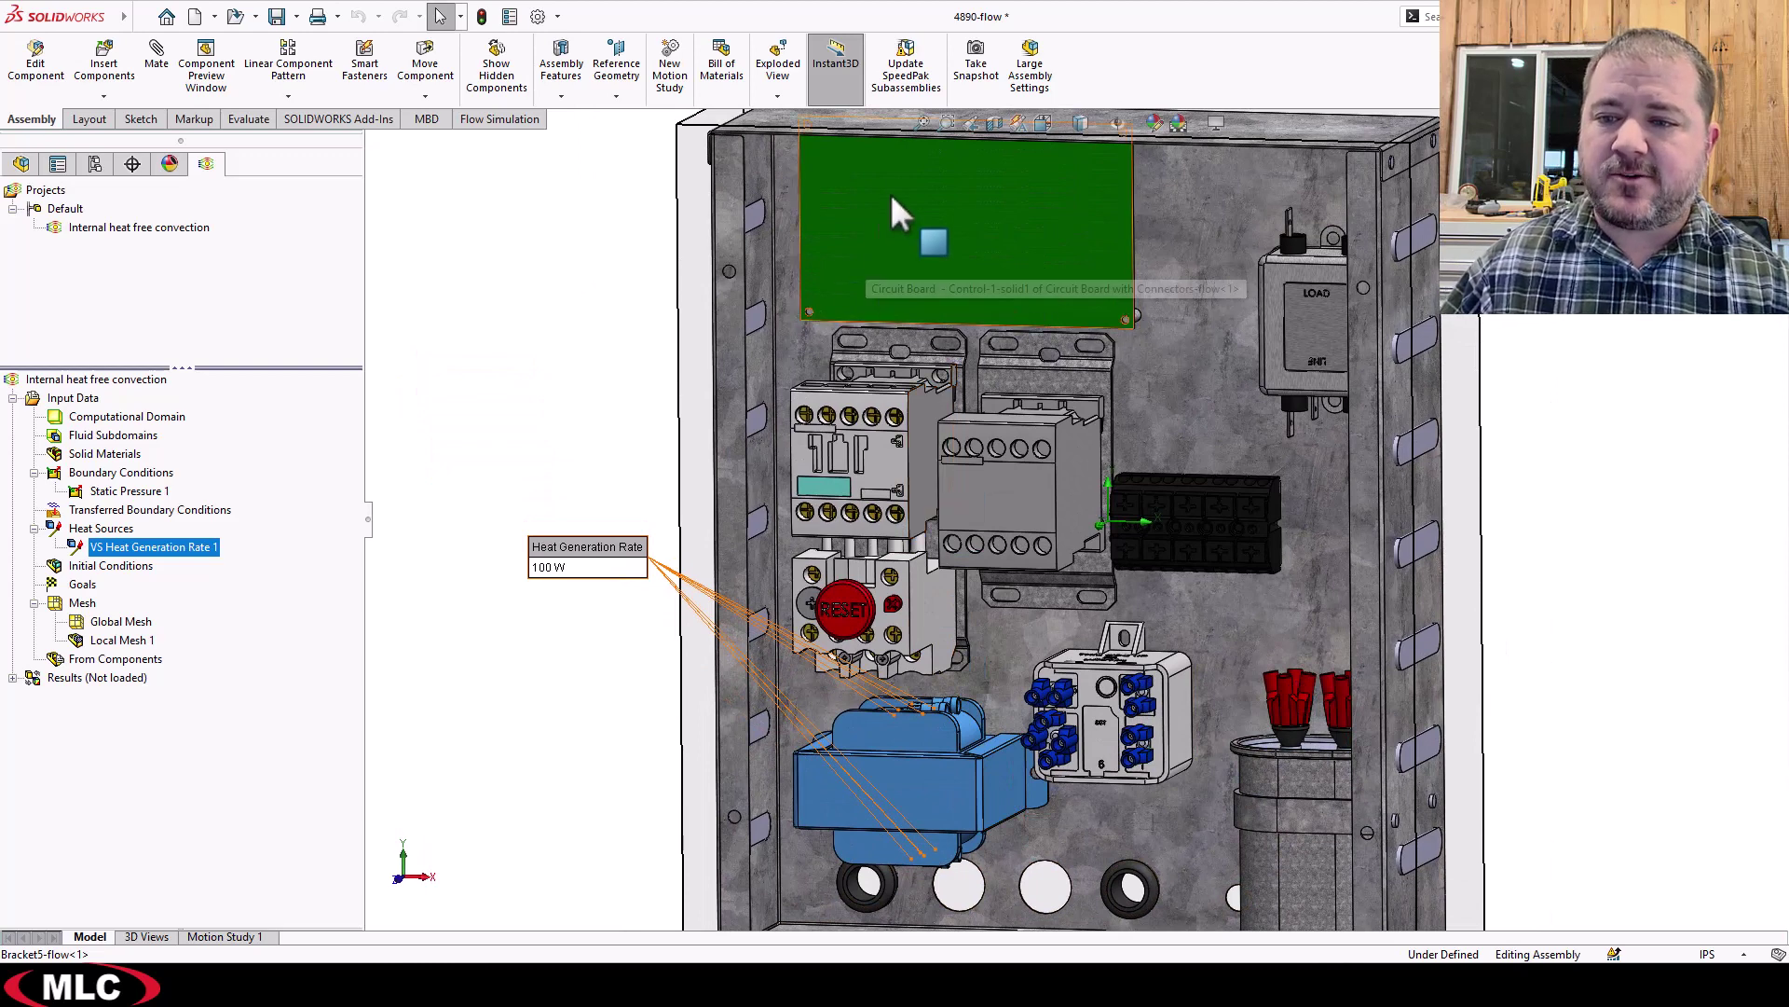
{"action": "middle_click_drag", "start_coordinate": [726, 402], "coordinate": [685, 340], "text": "ctrl"}
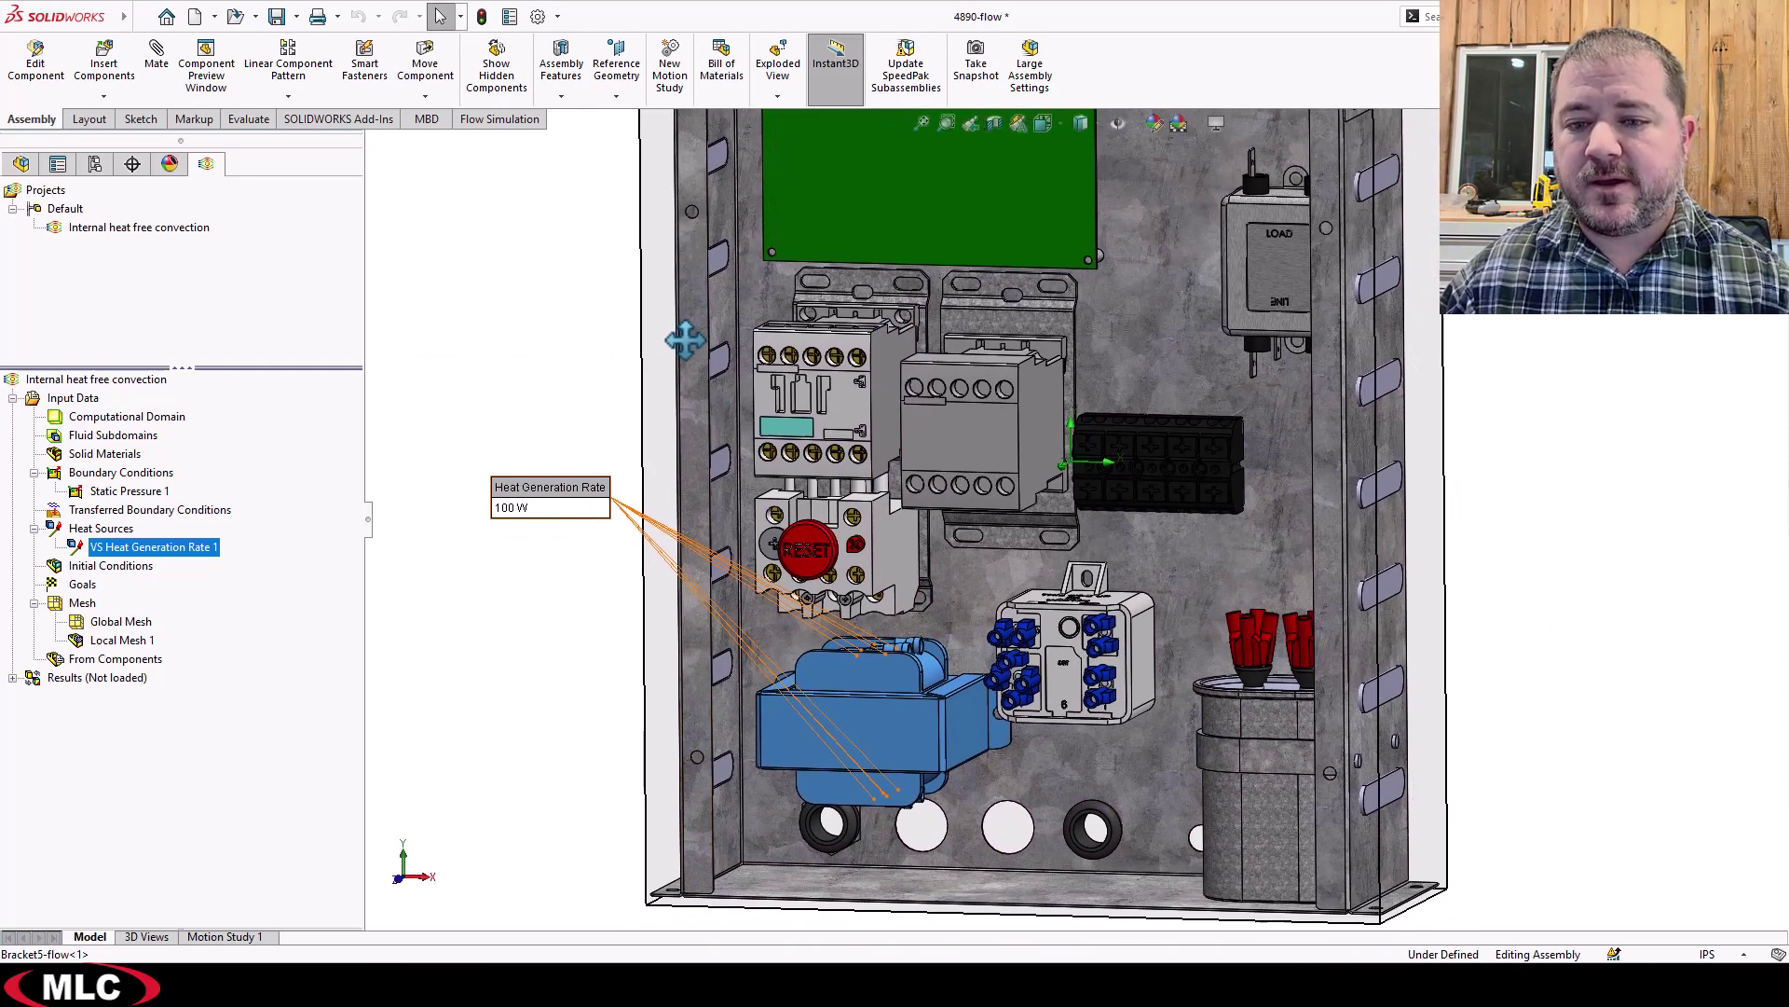
{"action": "scroll", "coordinate": [694, 354], "scroll_direction": "up", "scroll_amount": 3}
{"action": "left_click", "coordinate": [1463, 512]}
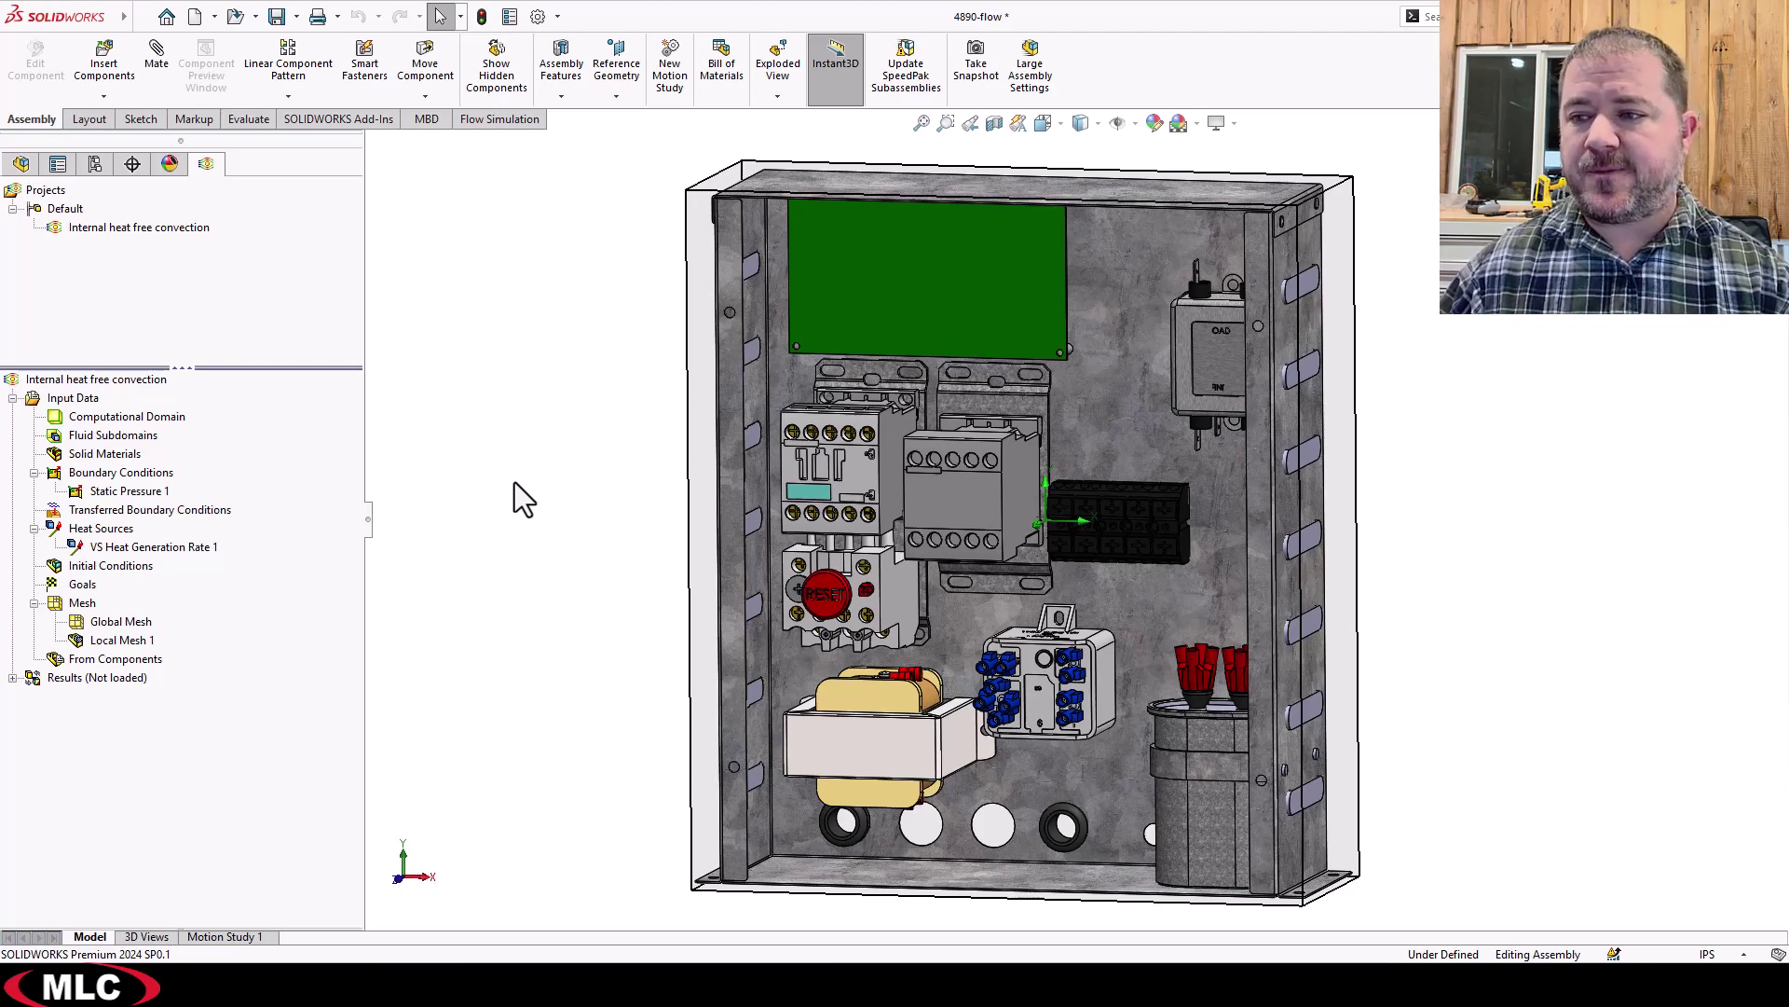
Add Flow Simulation global goals for average and maximum fluid temperature and maximum velocity
{"action": "left_click", "coordinate": [492, 118]}
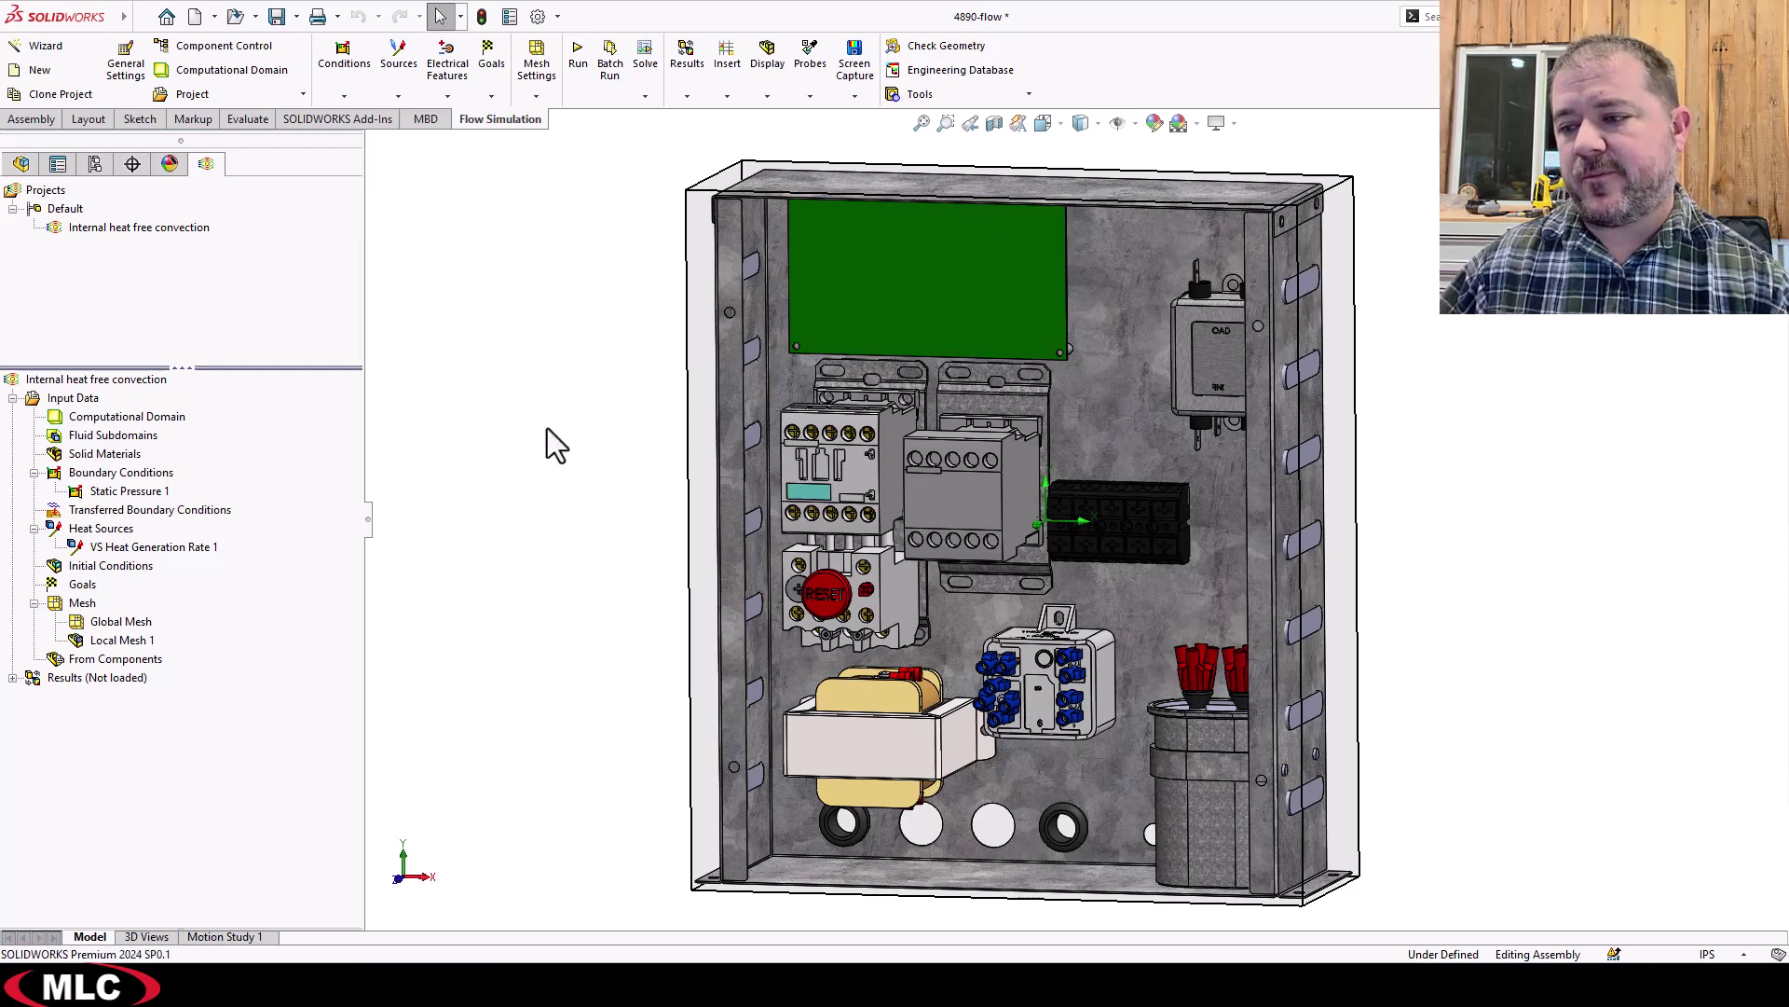
{"action": "right_click", "coordinate": [51, 590]}
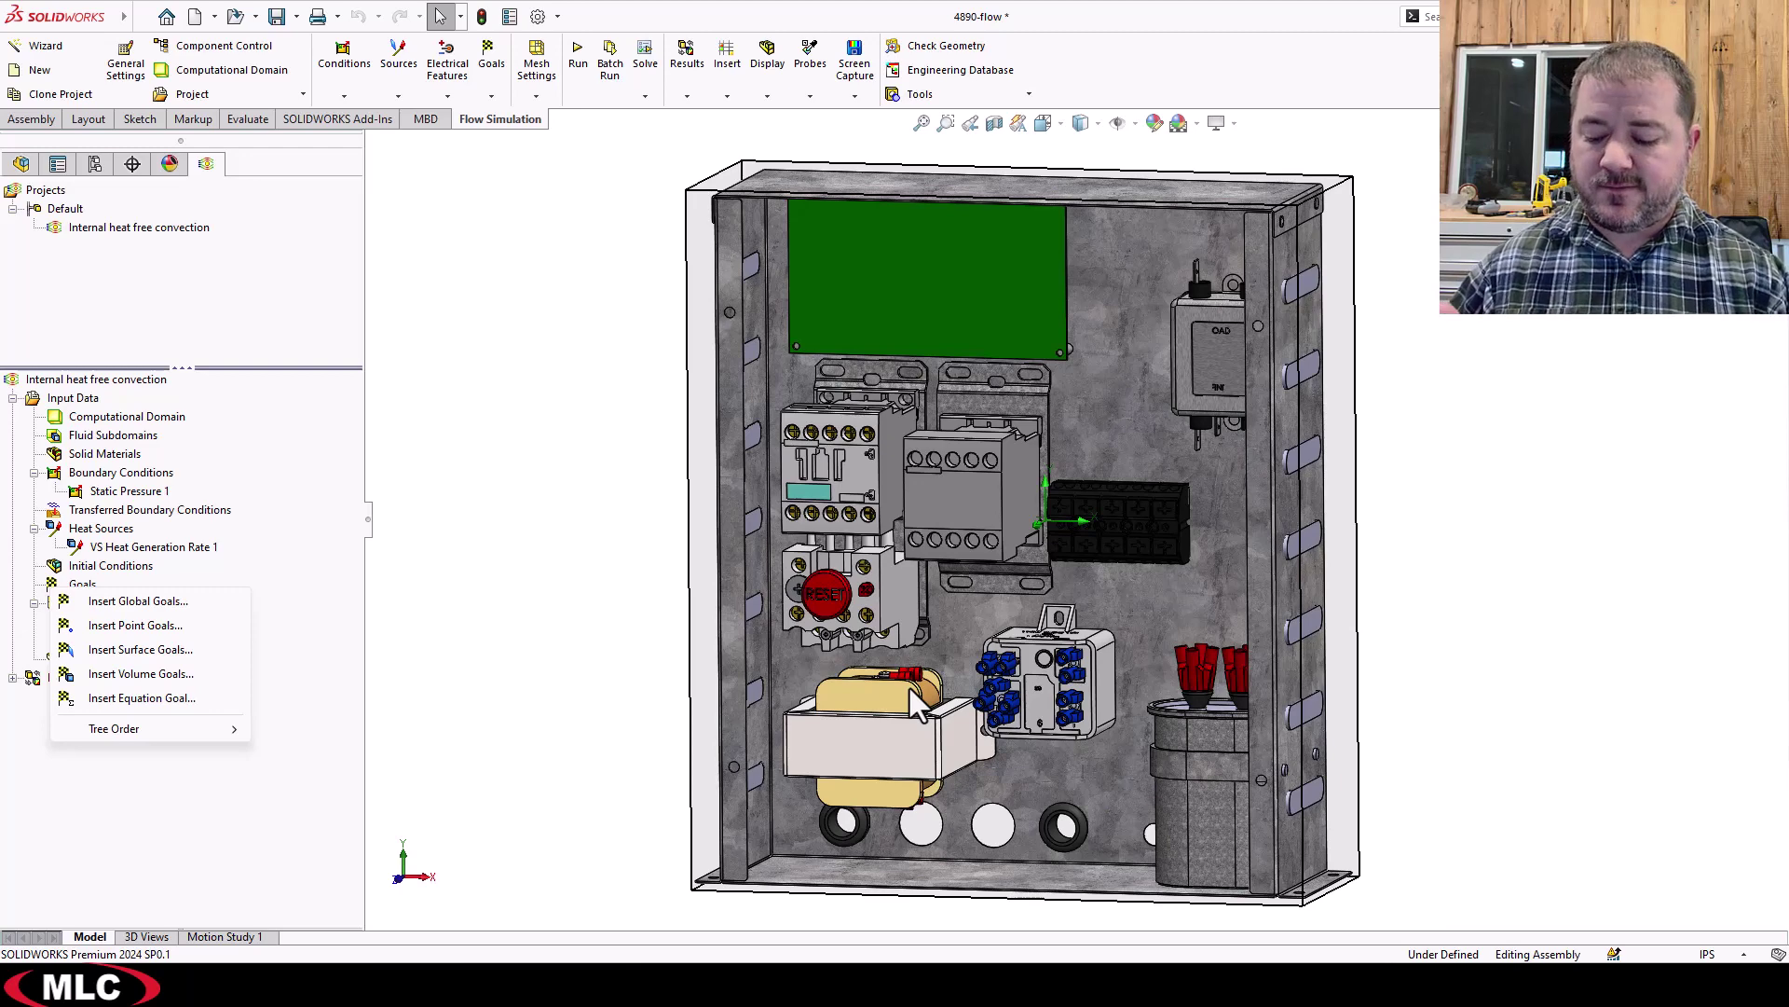
{"action": "left_click", "coordinate": [143, 600]}
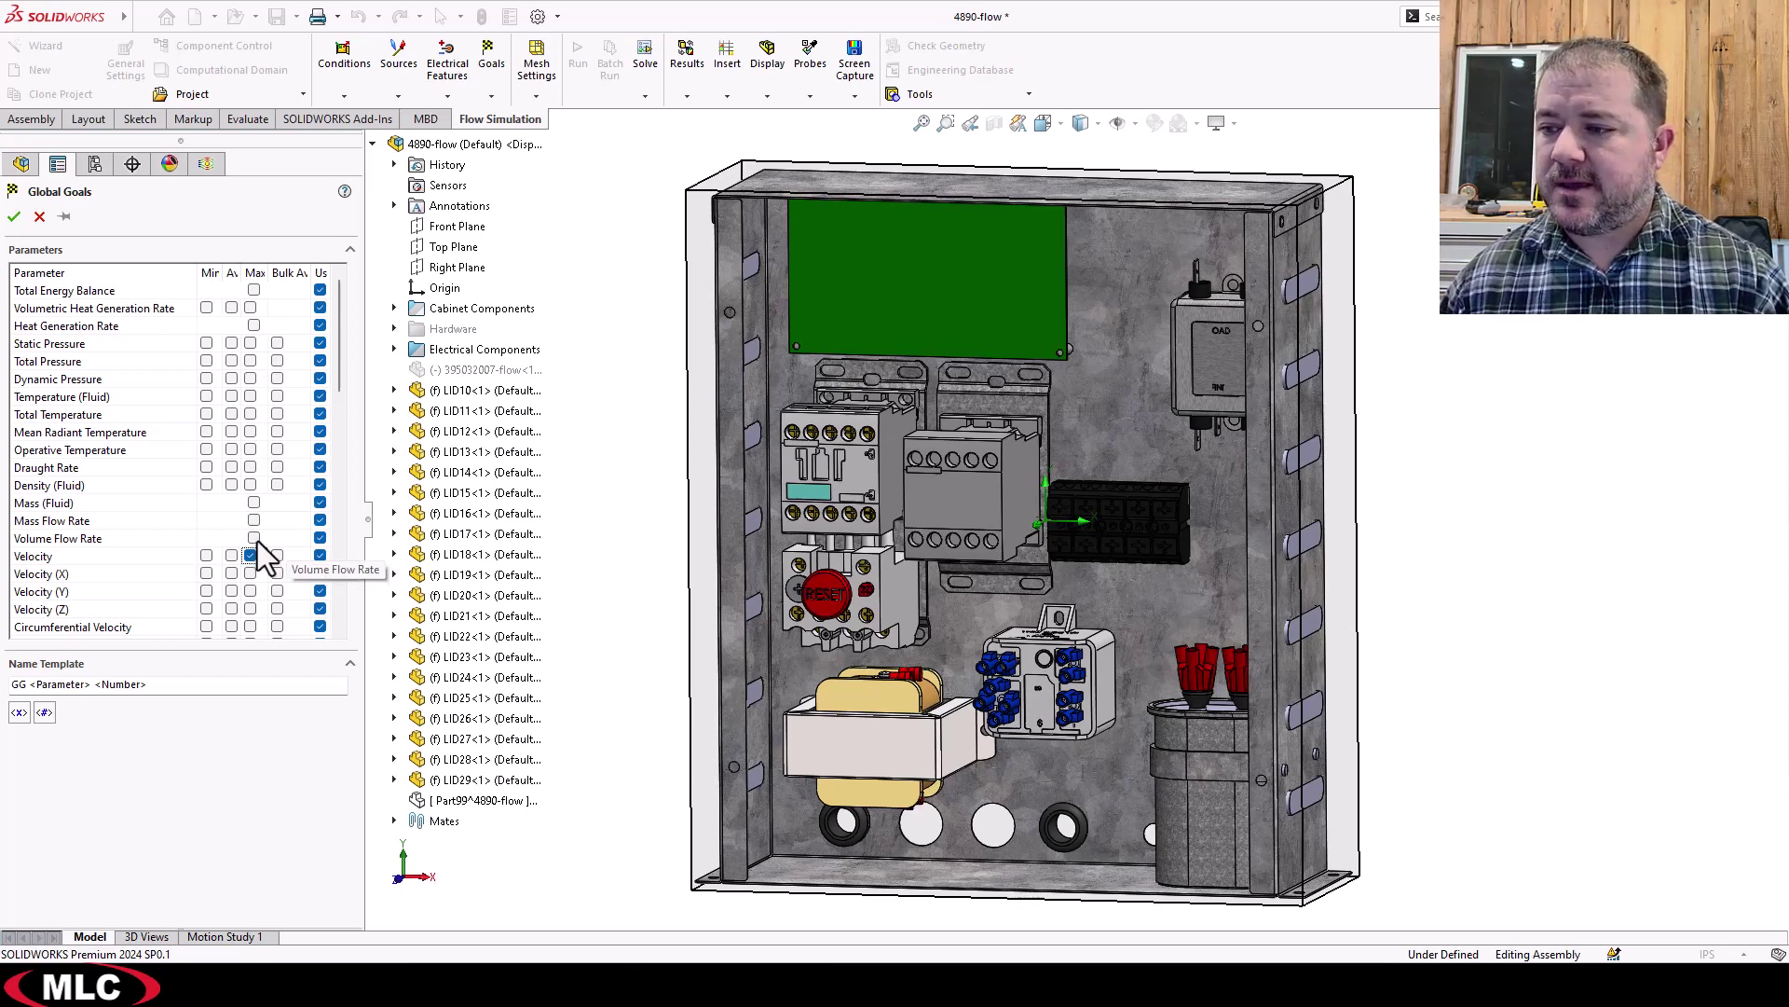
{"action": "left_click", "coordinate": [252, 397]}
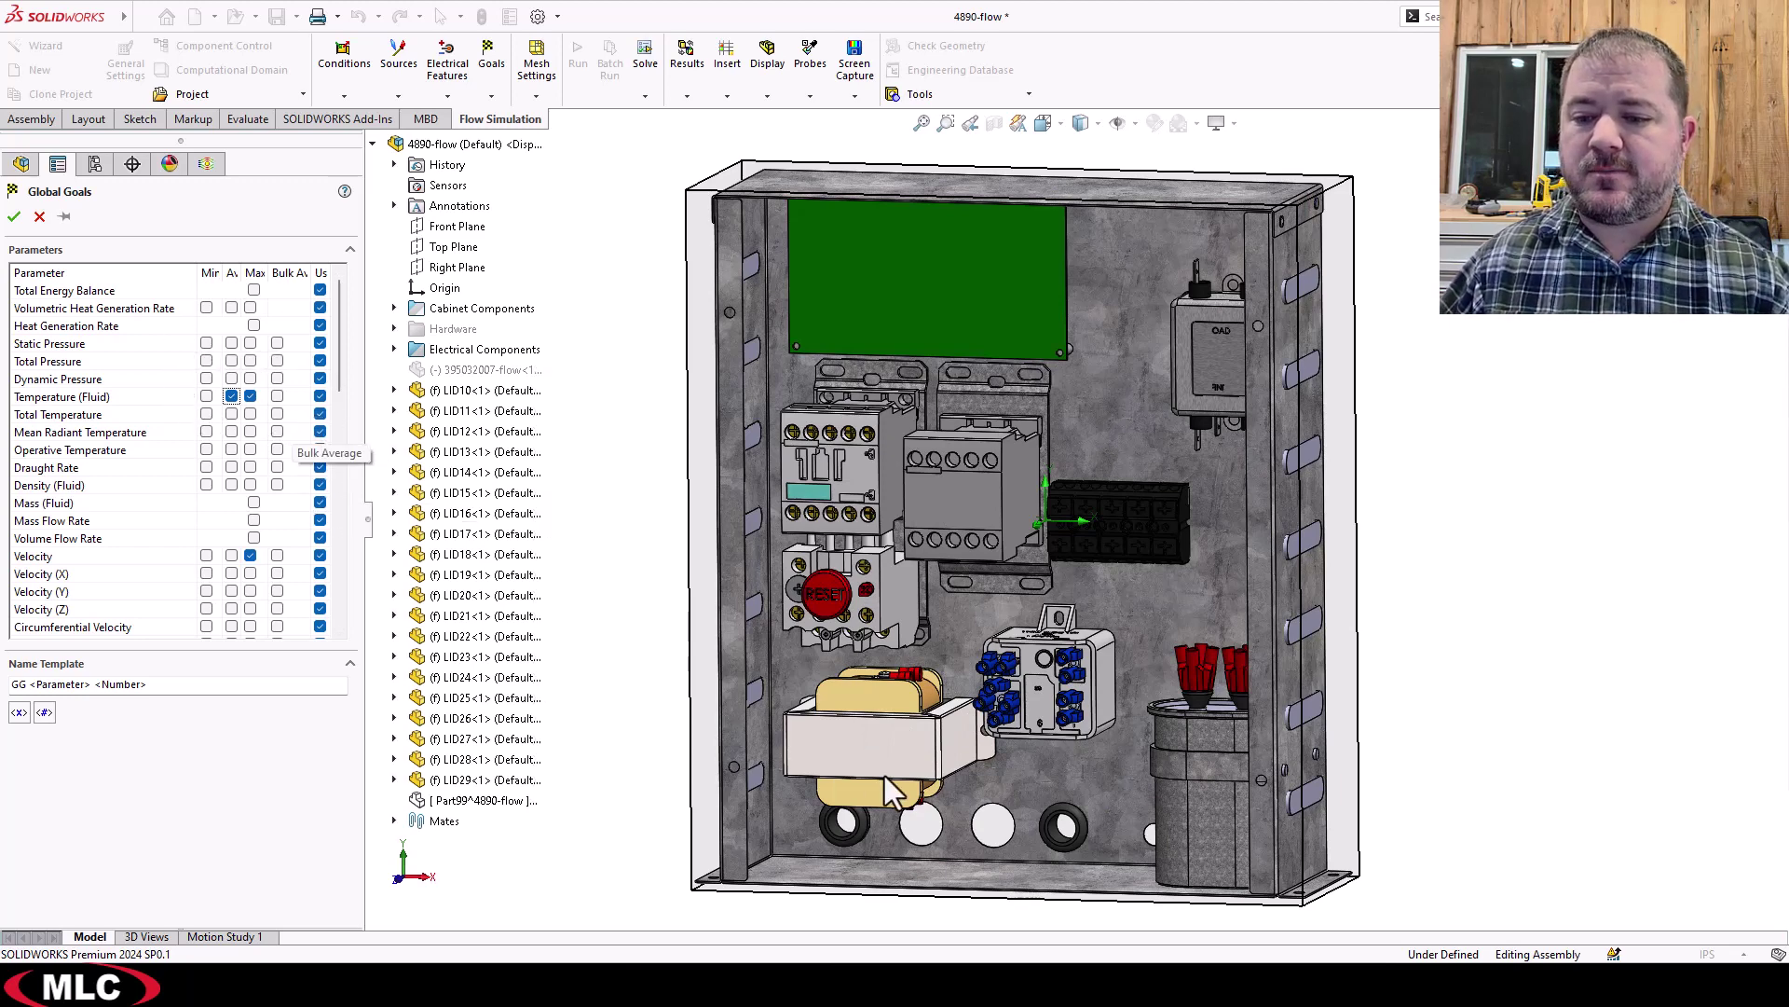
{"action": "left_click", "coordinate": [14, 218]}
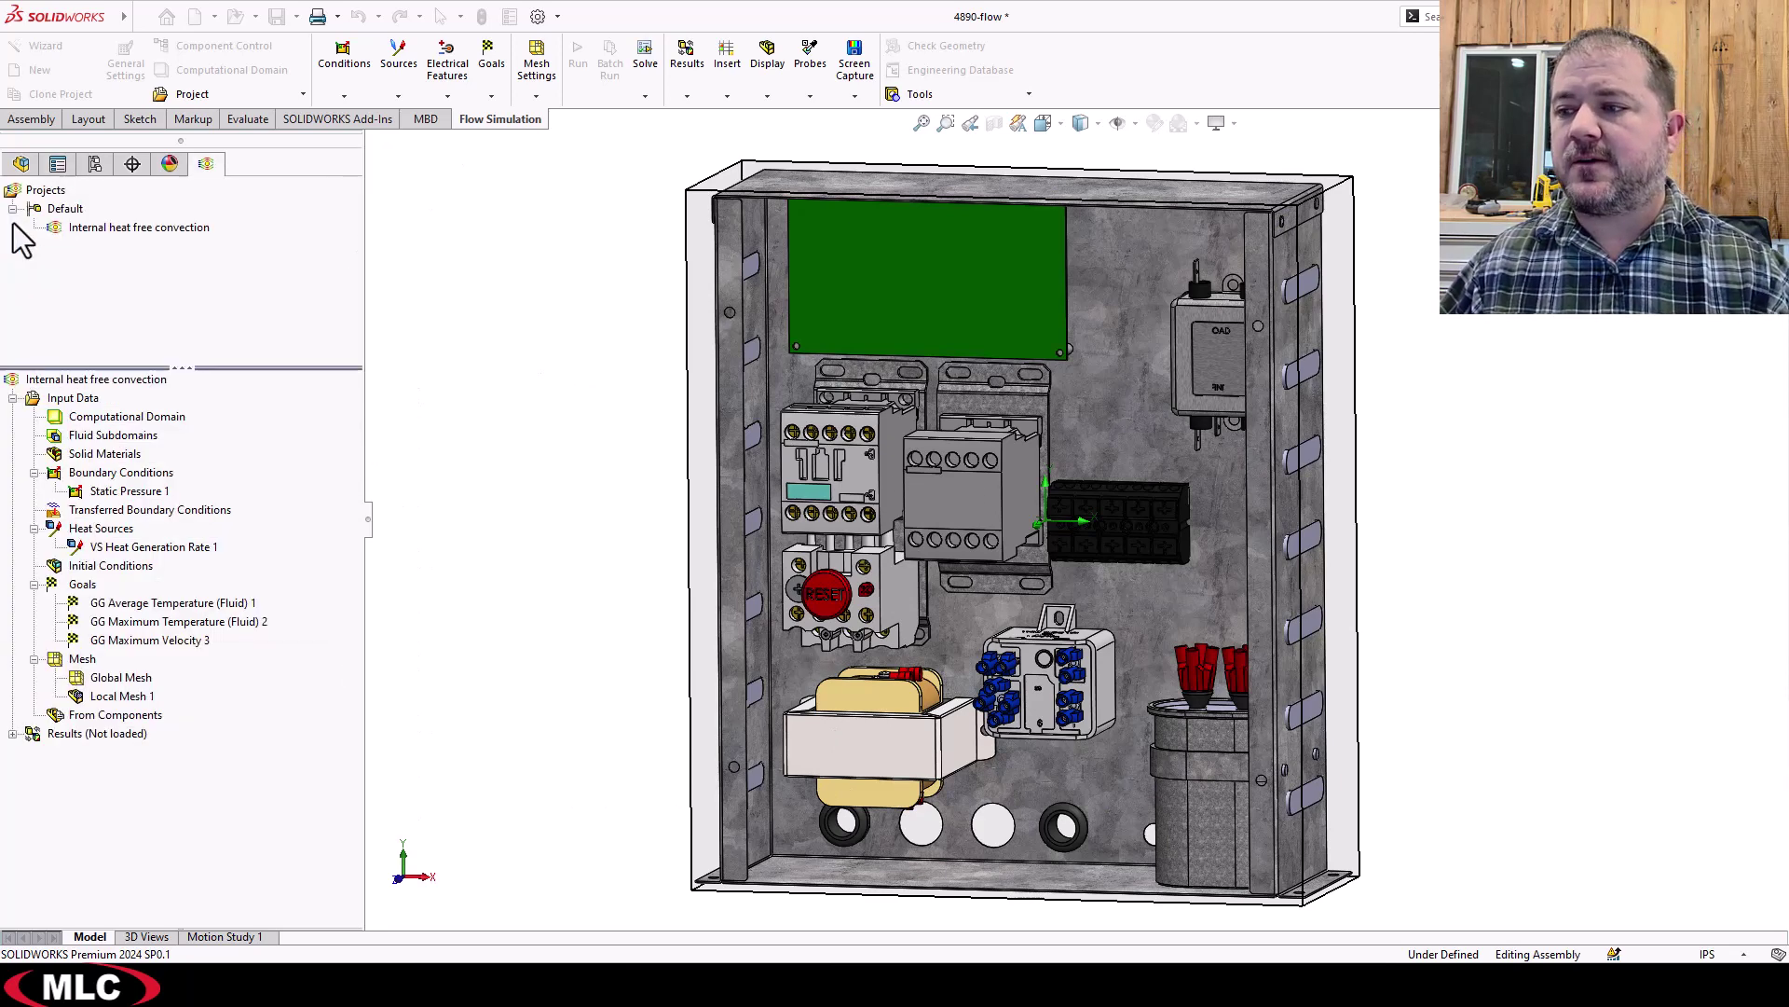
Add a volume goal for the transformer's maximum solid temperature
{"action": "right_click", "coordinate": [91, 589]}
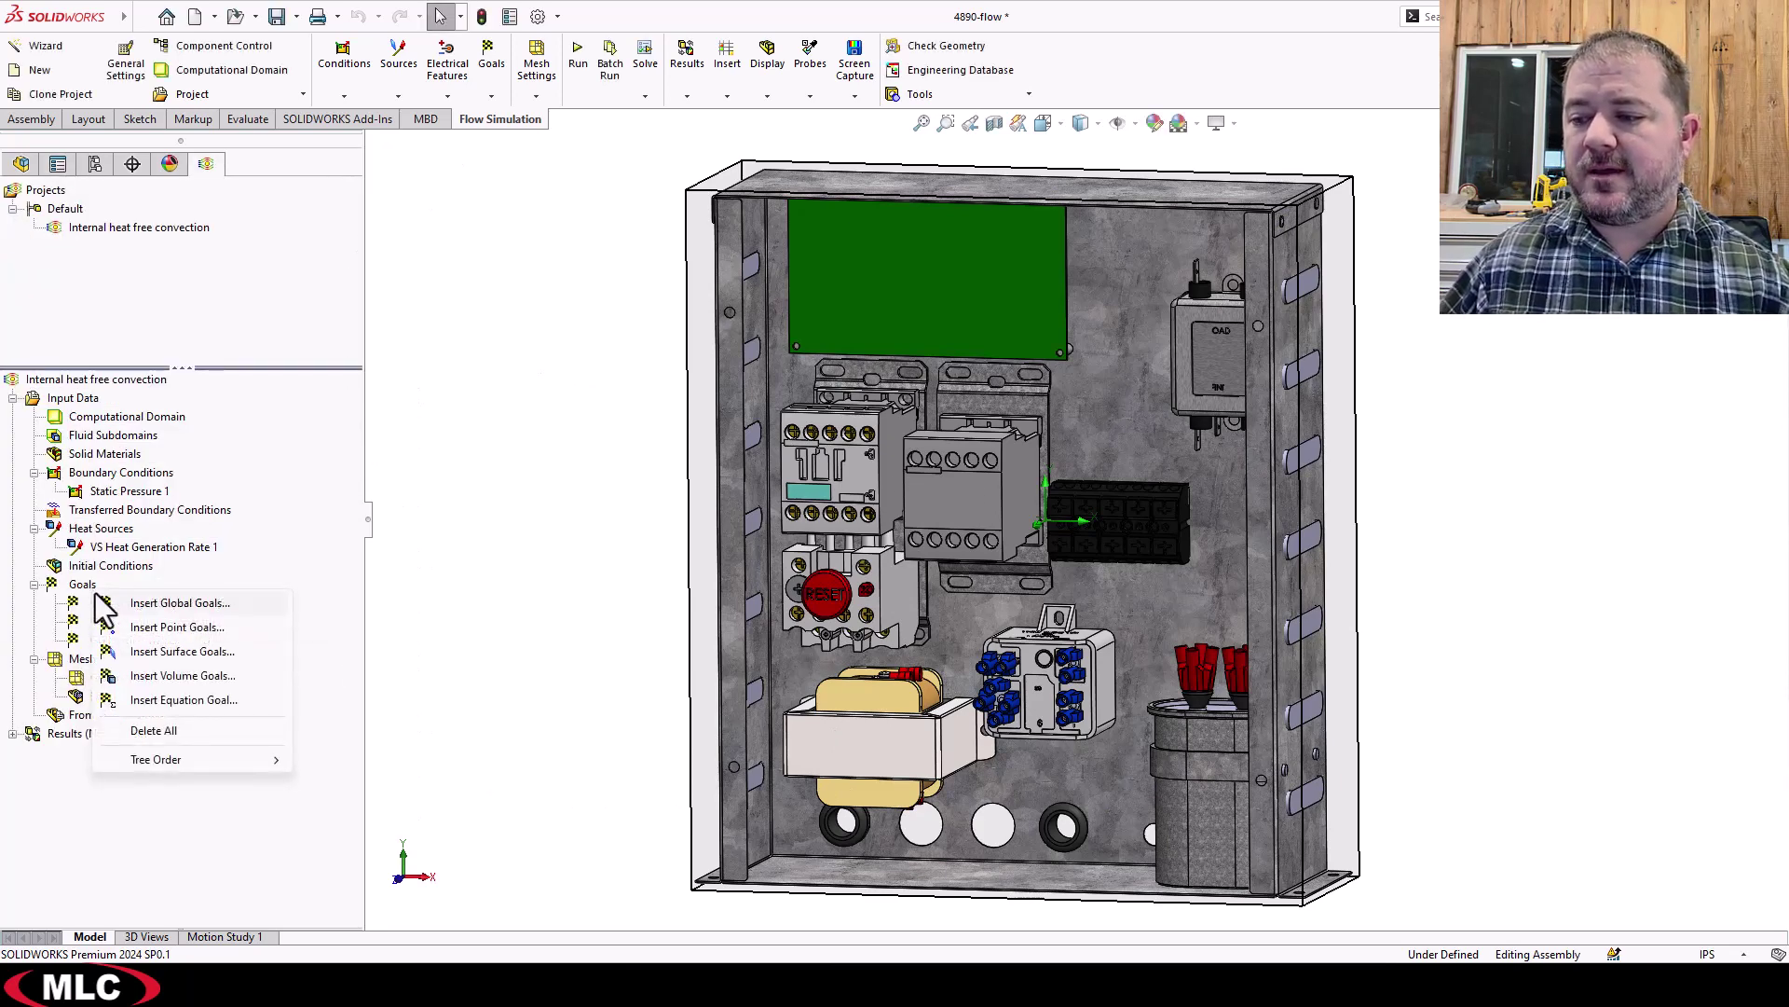
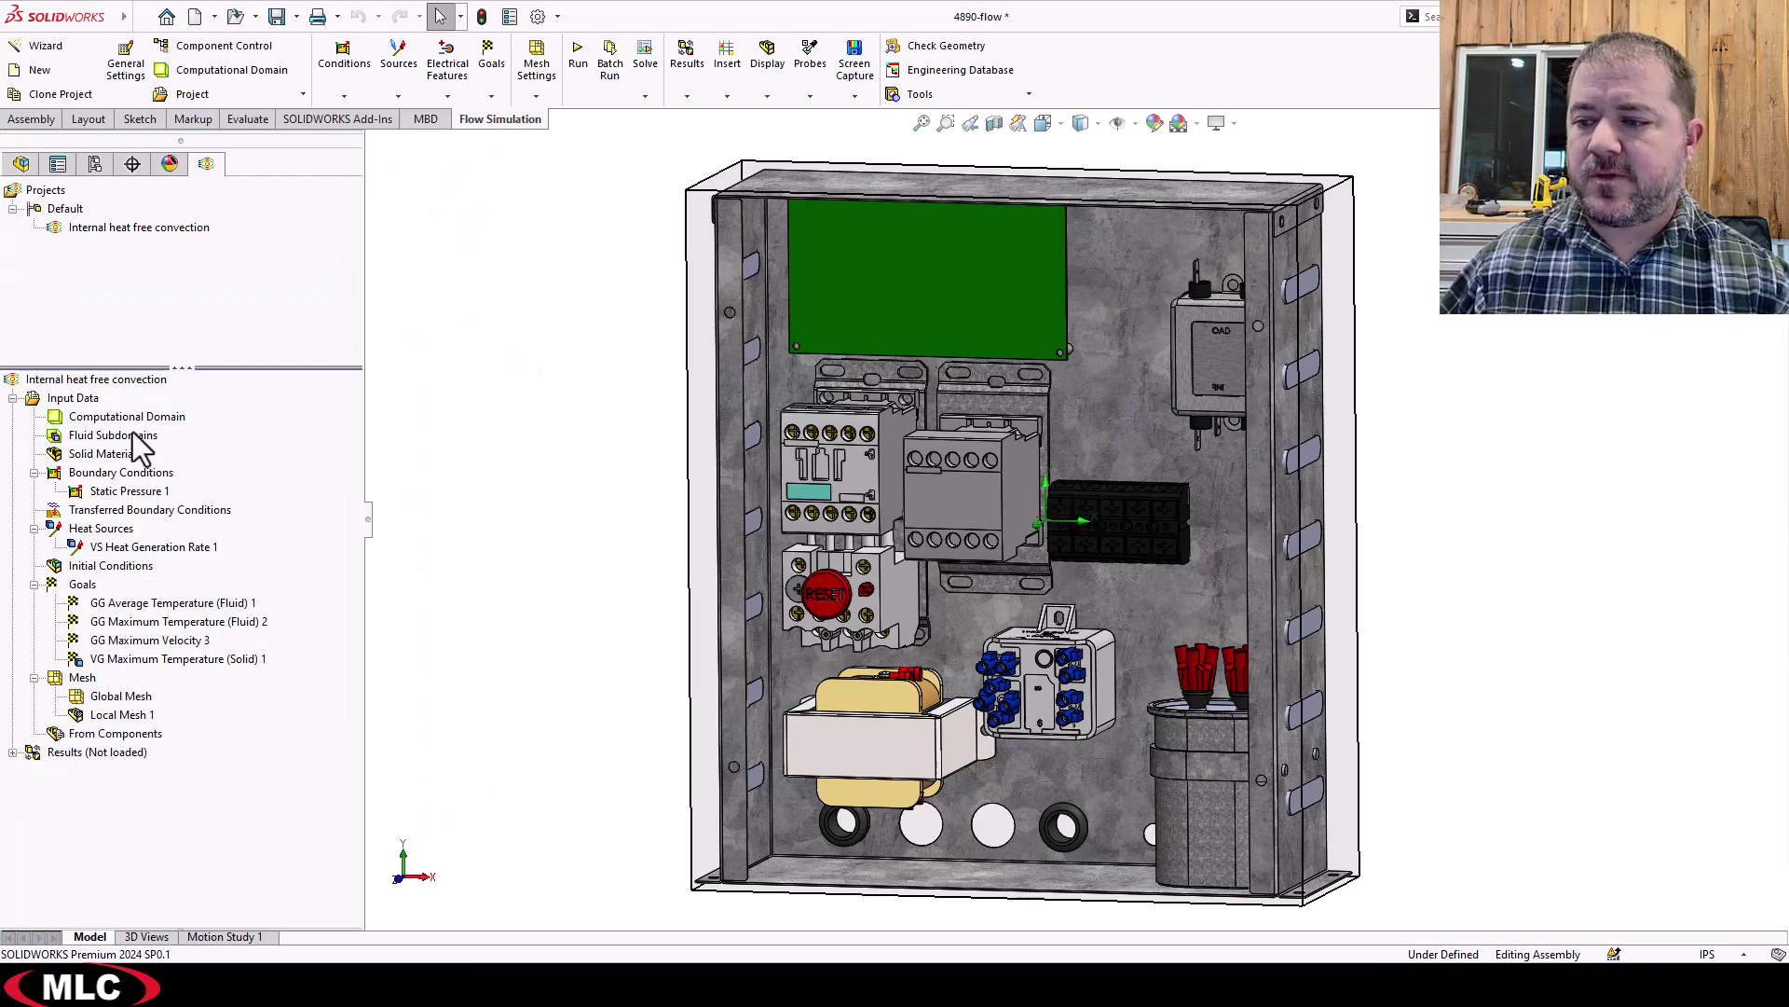
{"action": "right_click", "coordinate": [83, 586]}
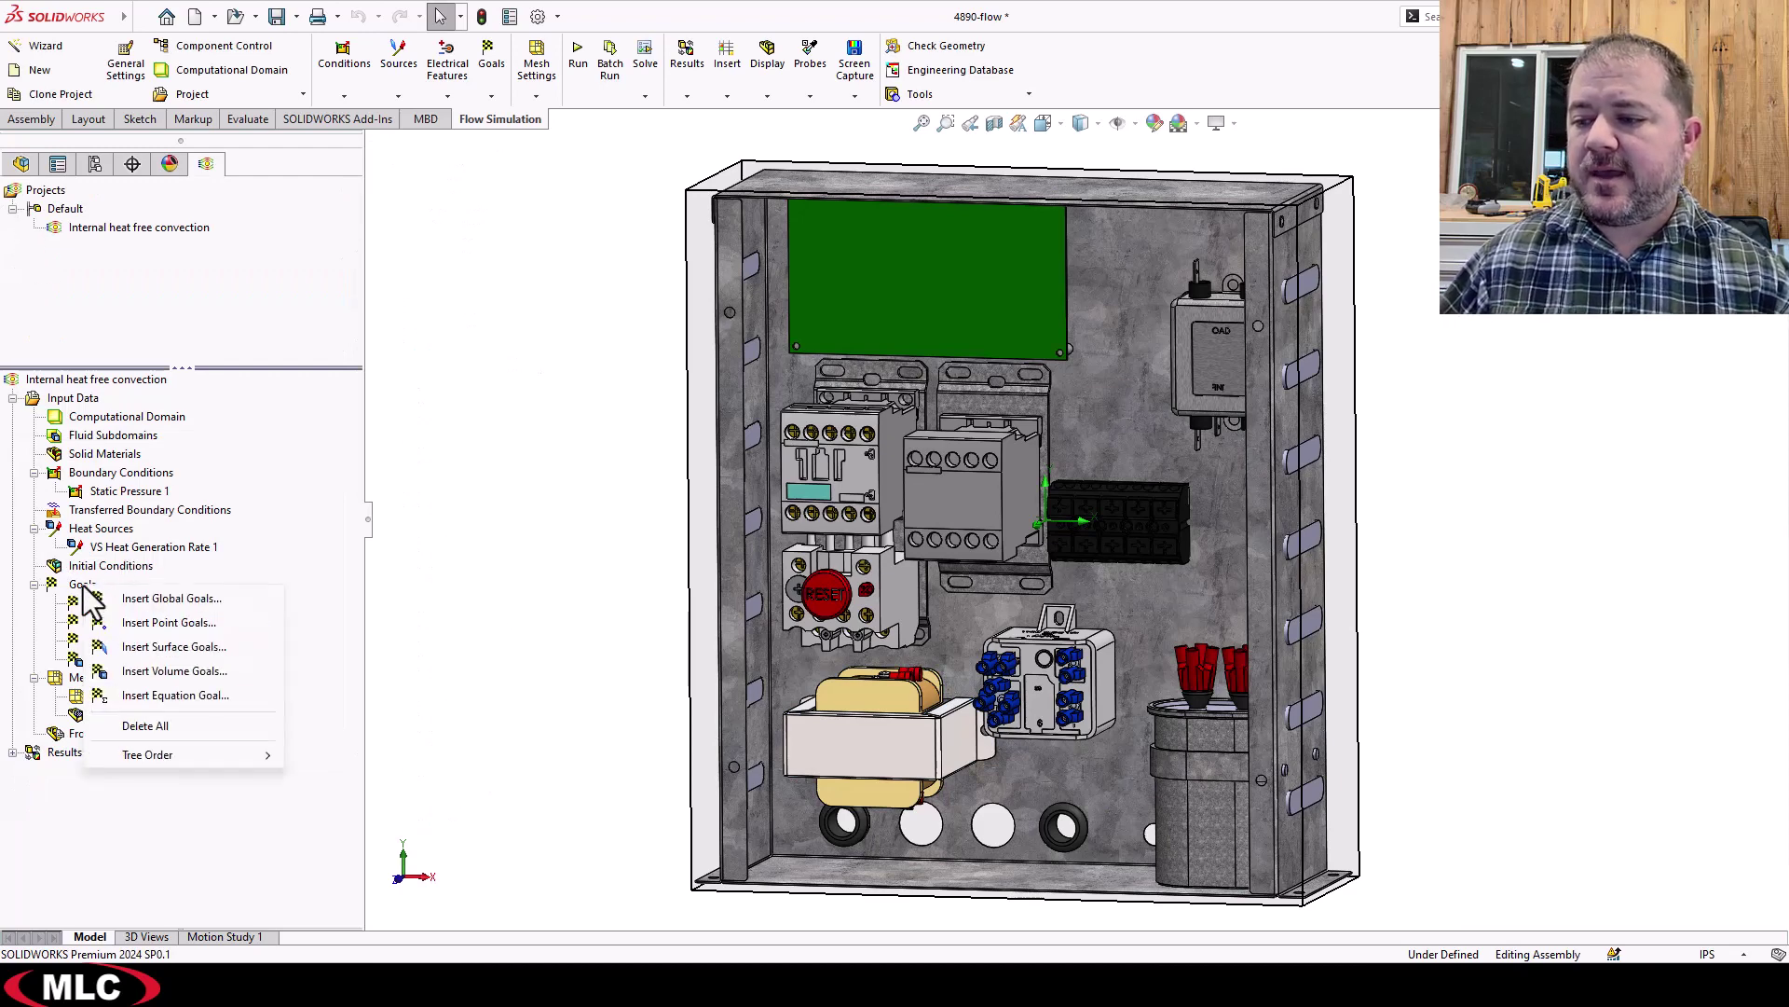
{"action": "left_click", "coordinate": [143, 648]}
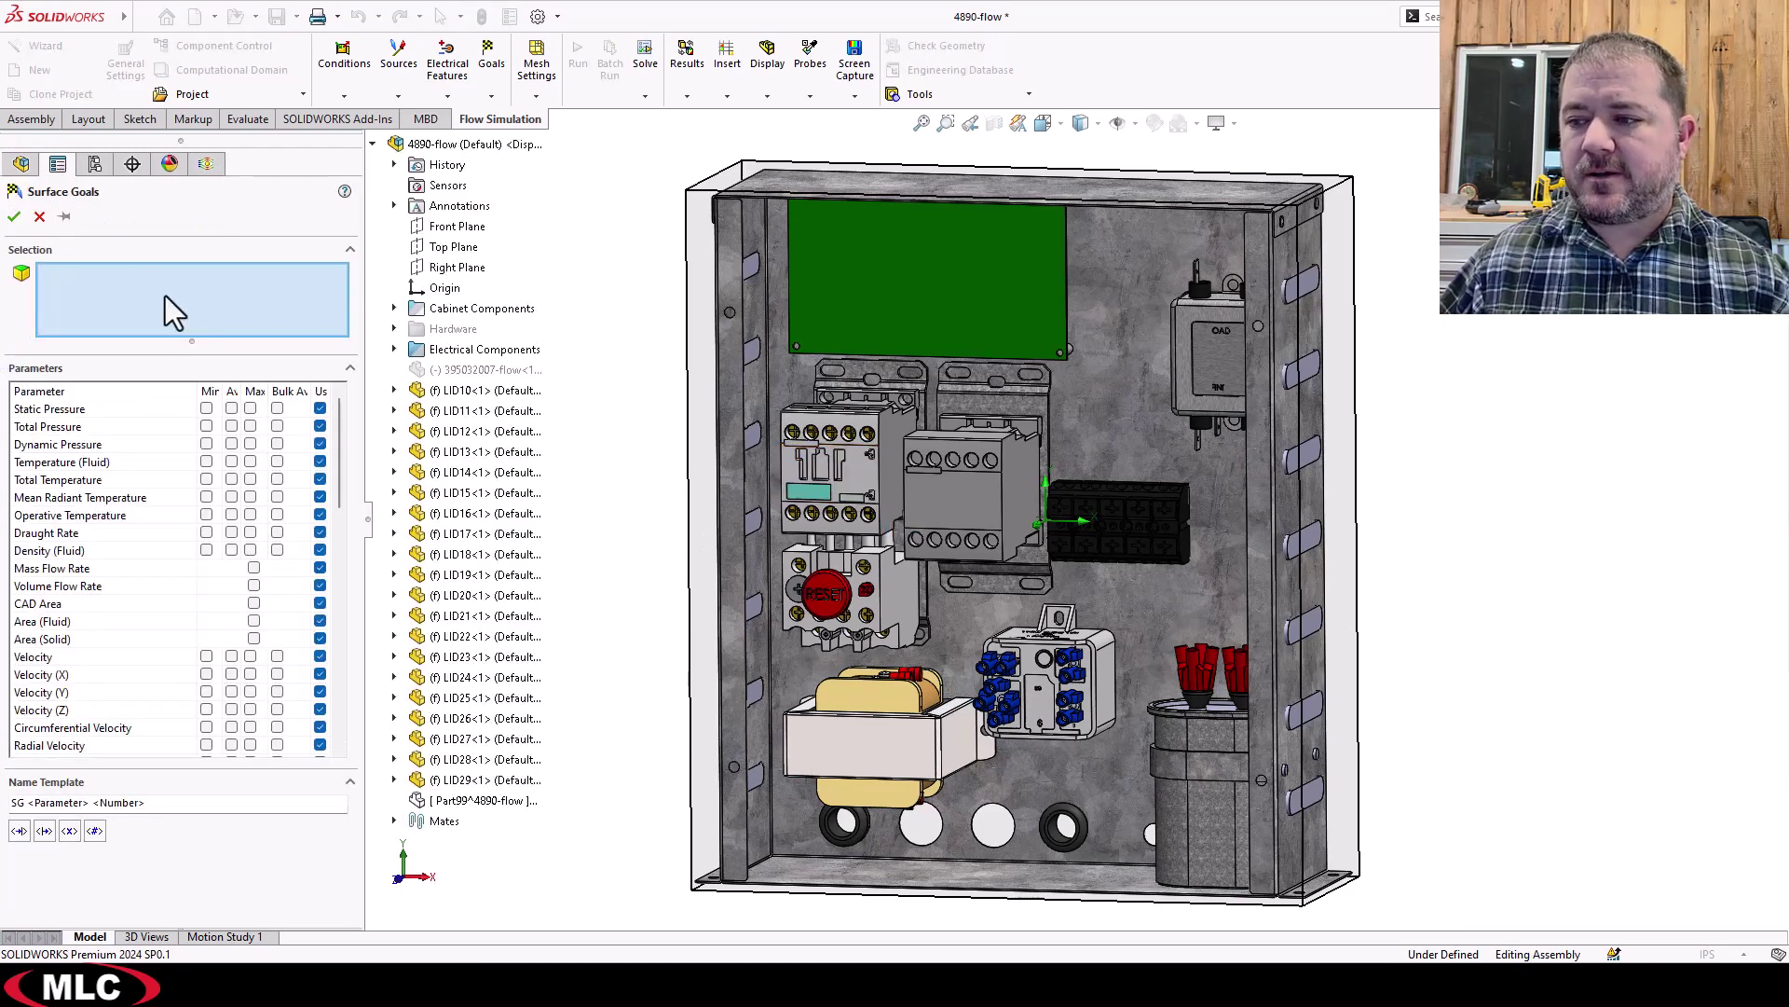
{"action": "left_click", "coordinate": [40, 217]}
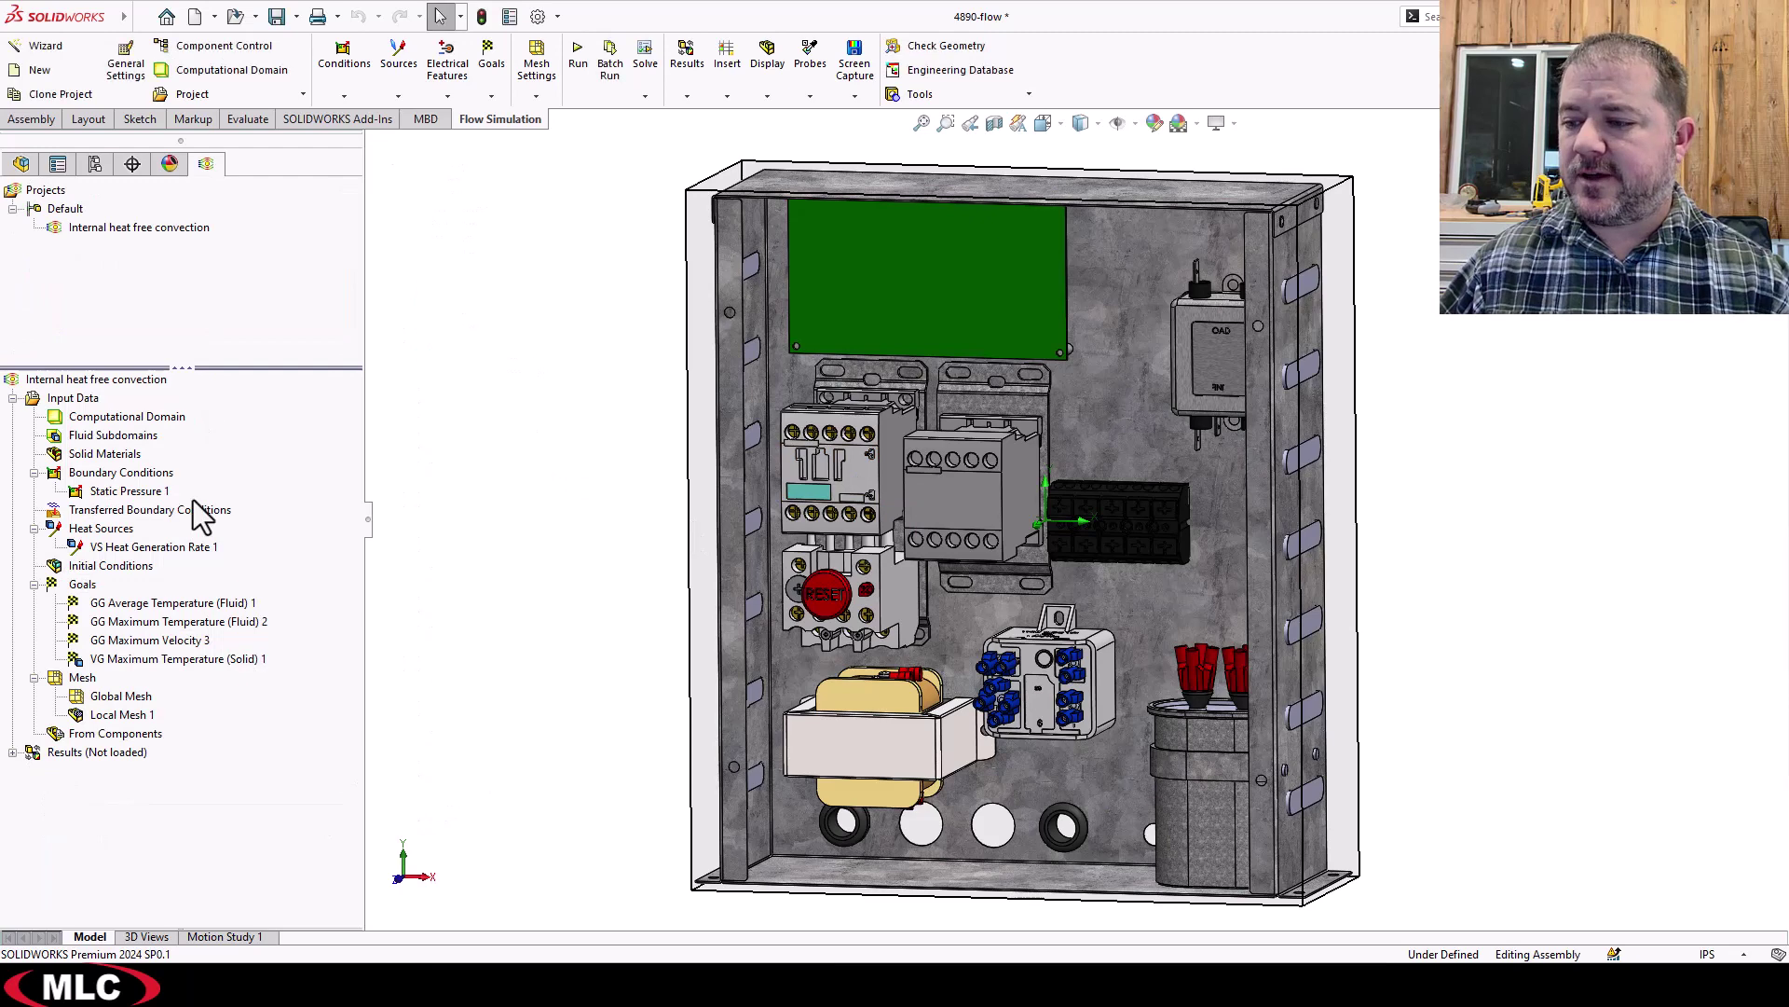
Add one volume goal for maximum solid temperature covering both contactor units, the circuit board, EMI filter, GE relay and run capacitor
{"action": "right_click", "coordinate": [91, 587]}
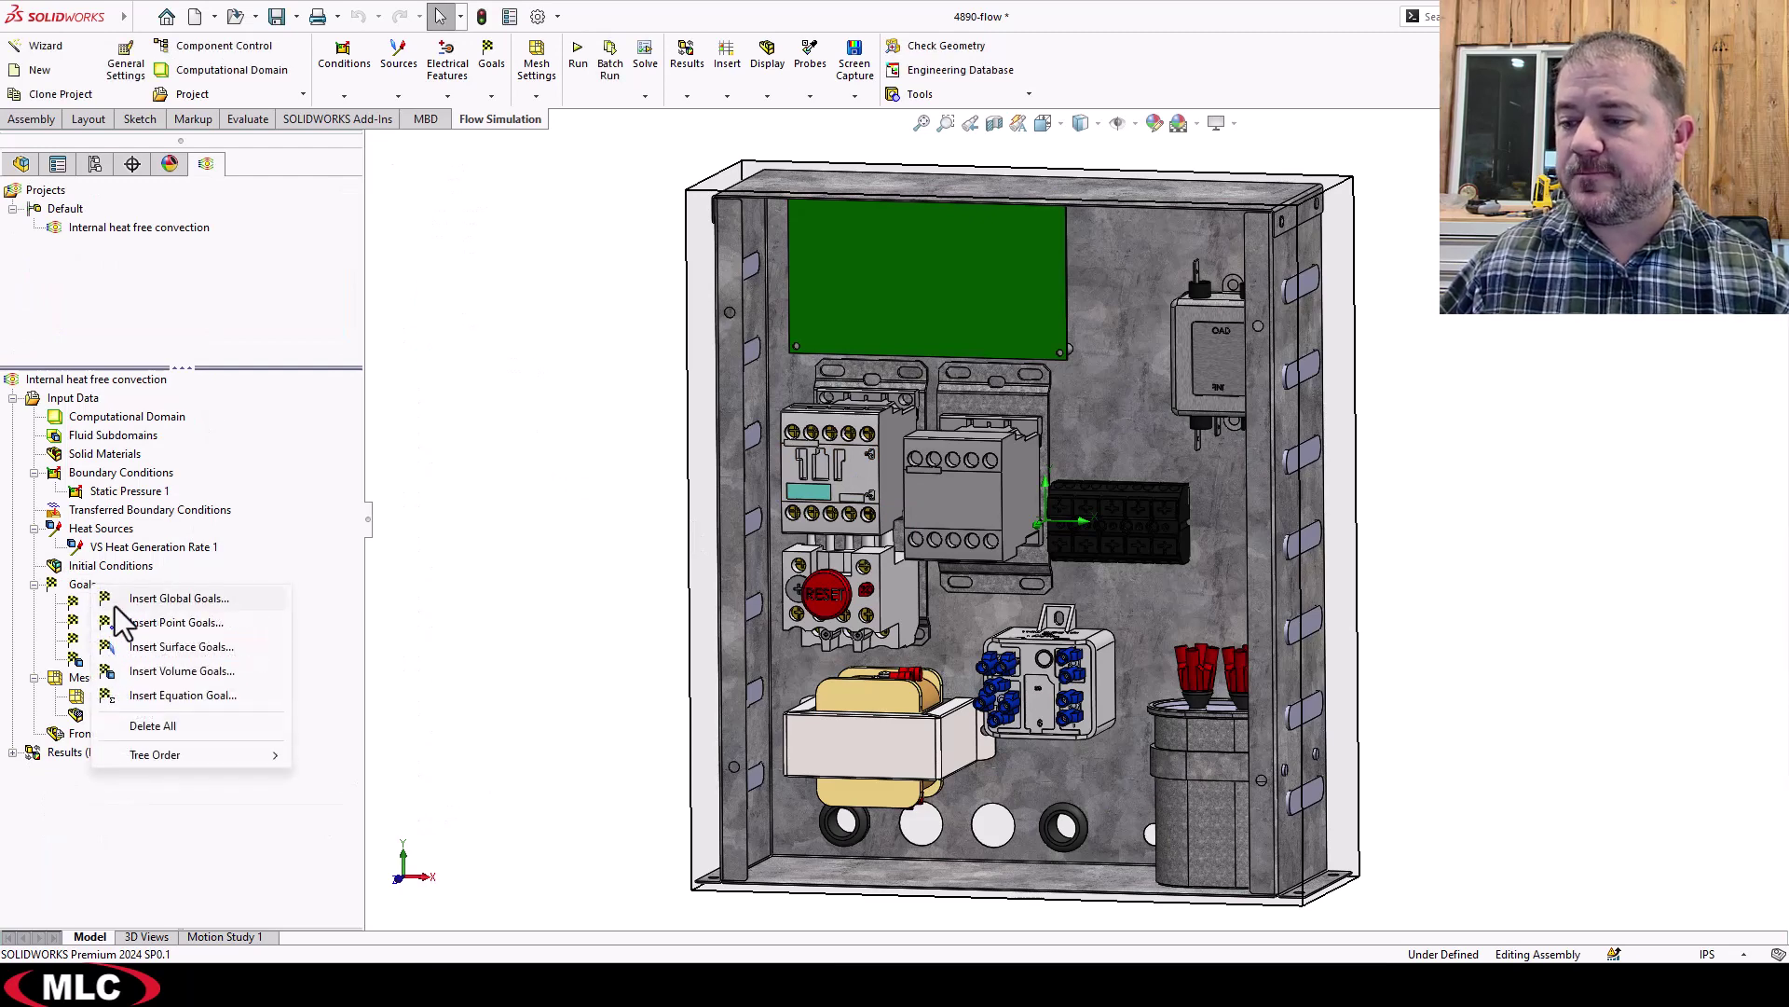
{"action": "left_click", "coordinate": [156, 669]}
{"action": "left_click", "coordinate": [890, 586]}
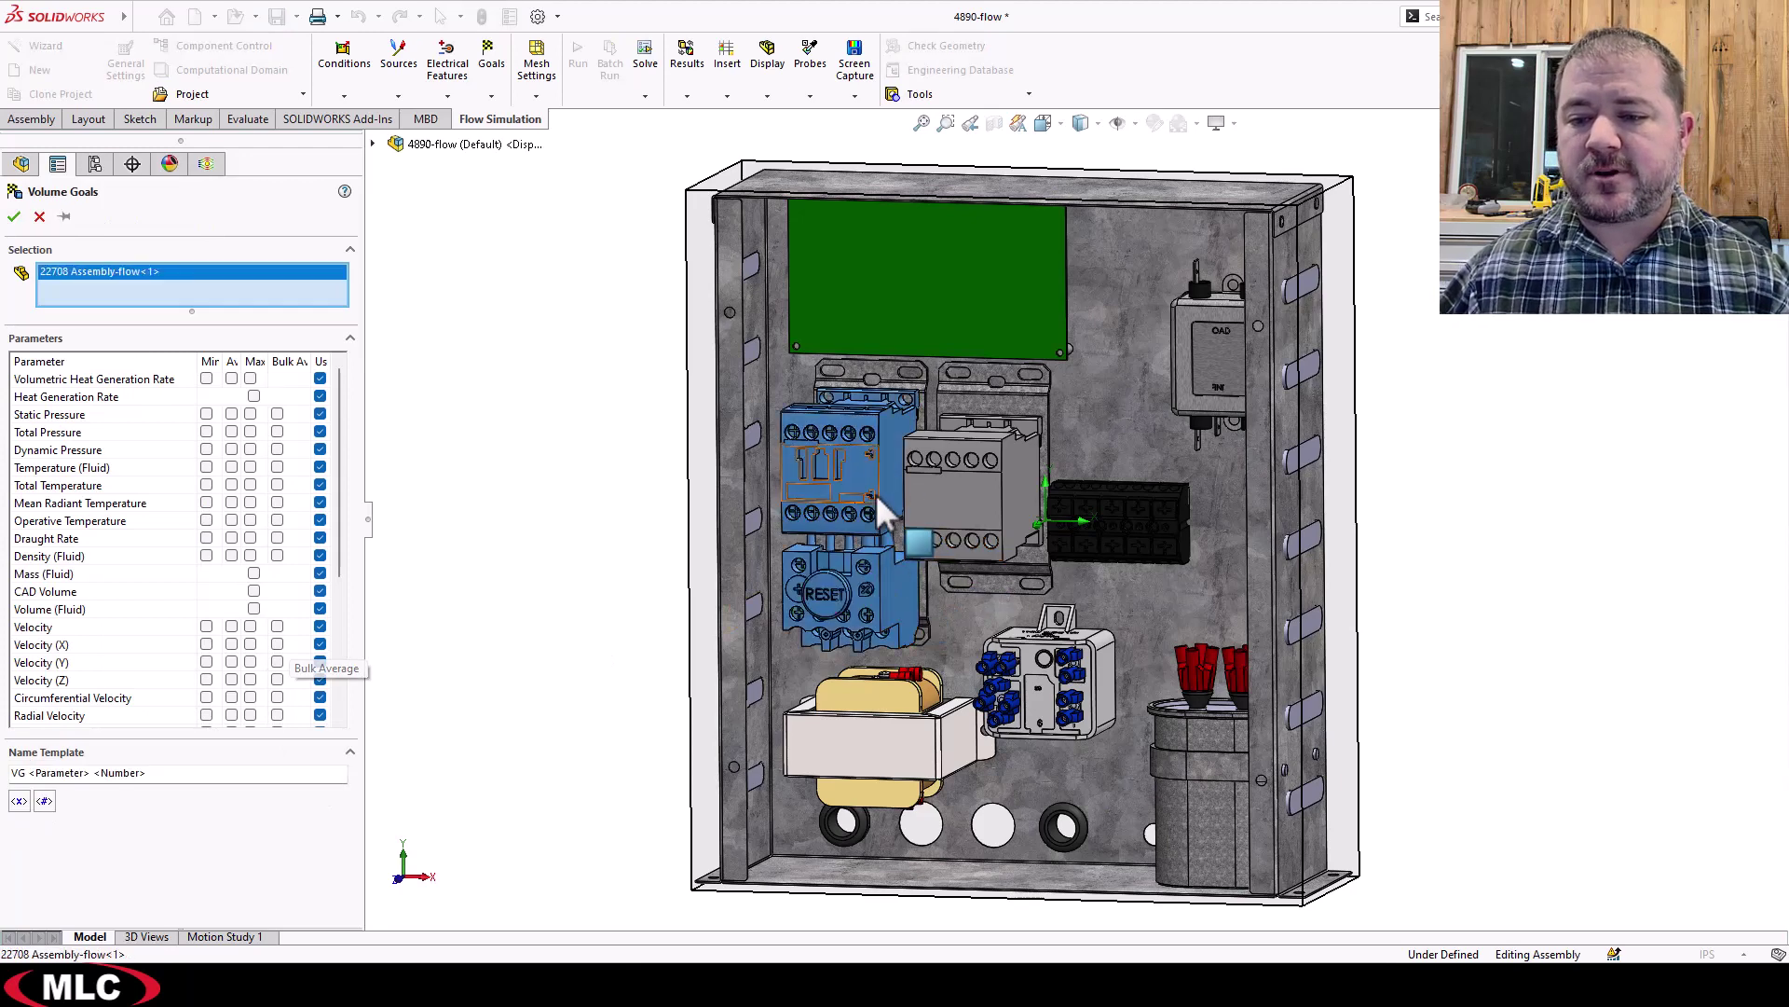
{"action": "left_click", "coordinate": [1025, 336]}
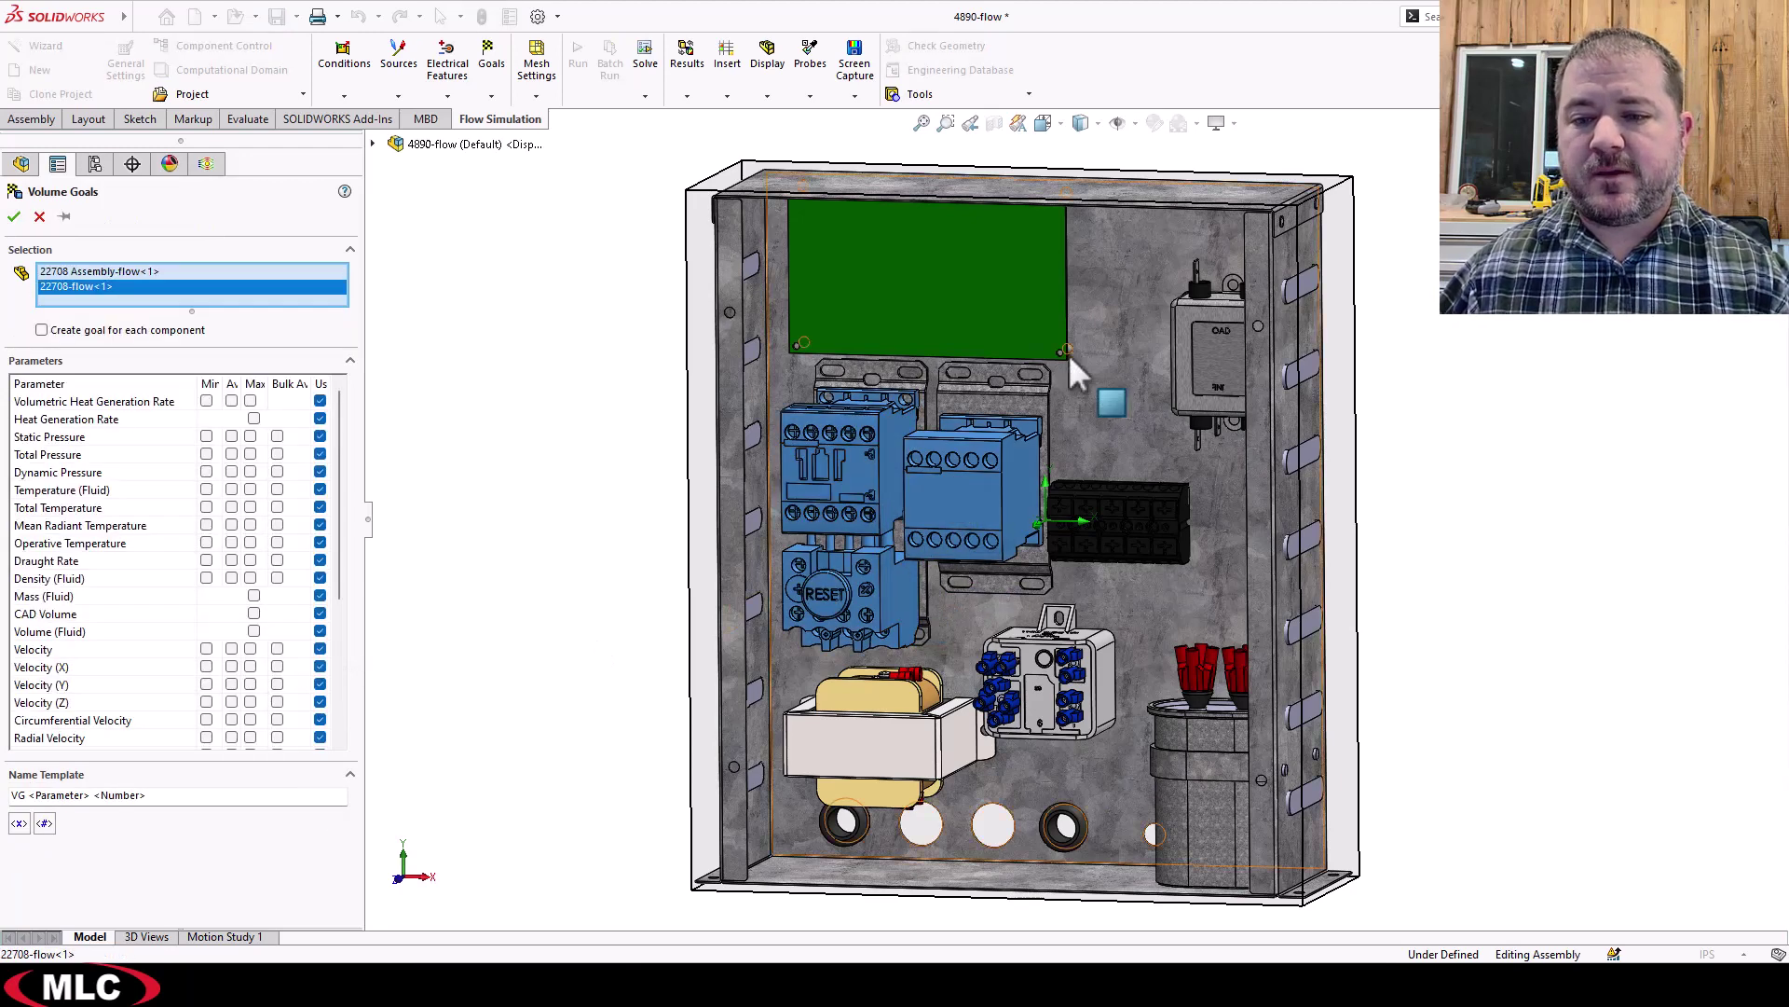
{"action": "left_click", "coordinate": [1213, 354]}
{"action": "left_click", "coordinate": [1077, 685]}
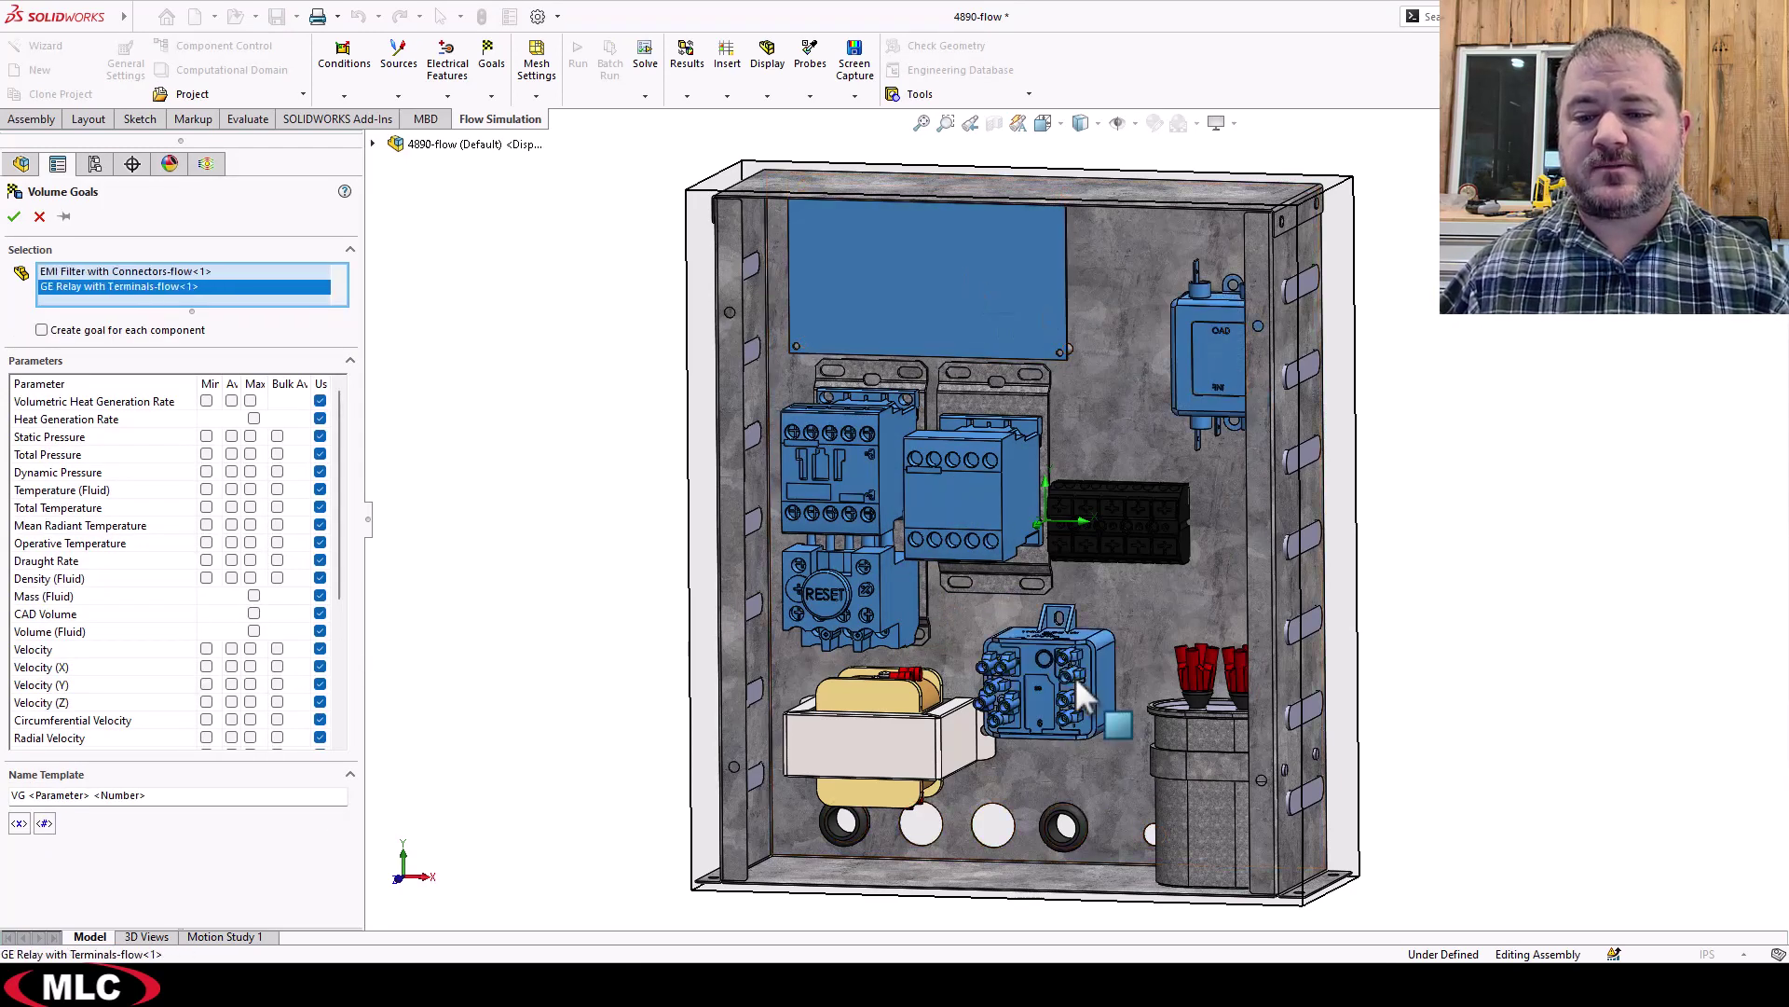
{"action": "left_click", "coordinate": [1187, 741]}
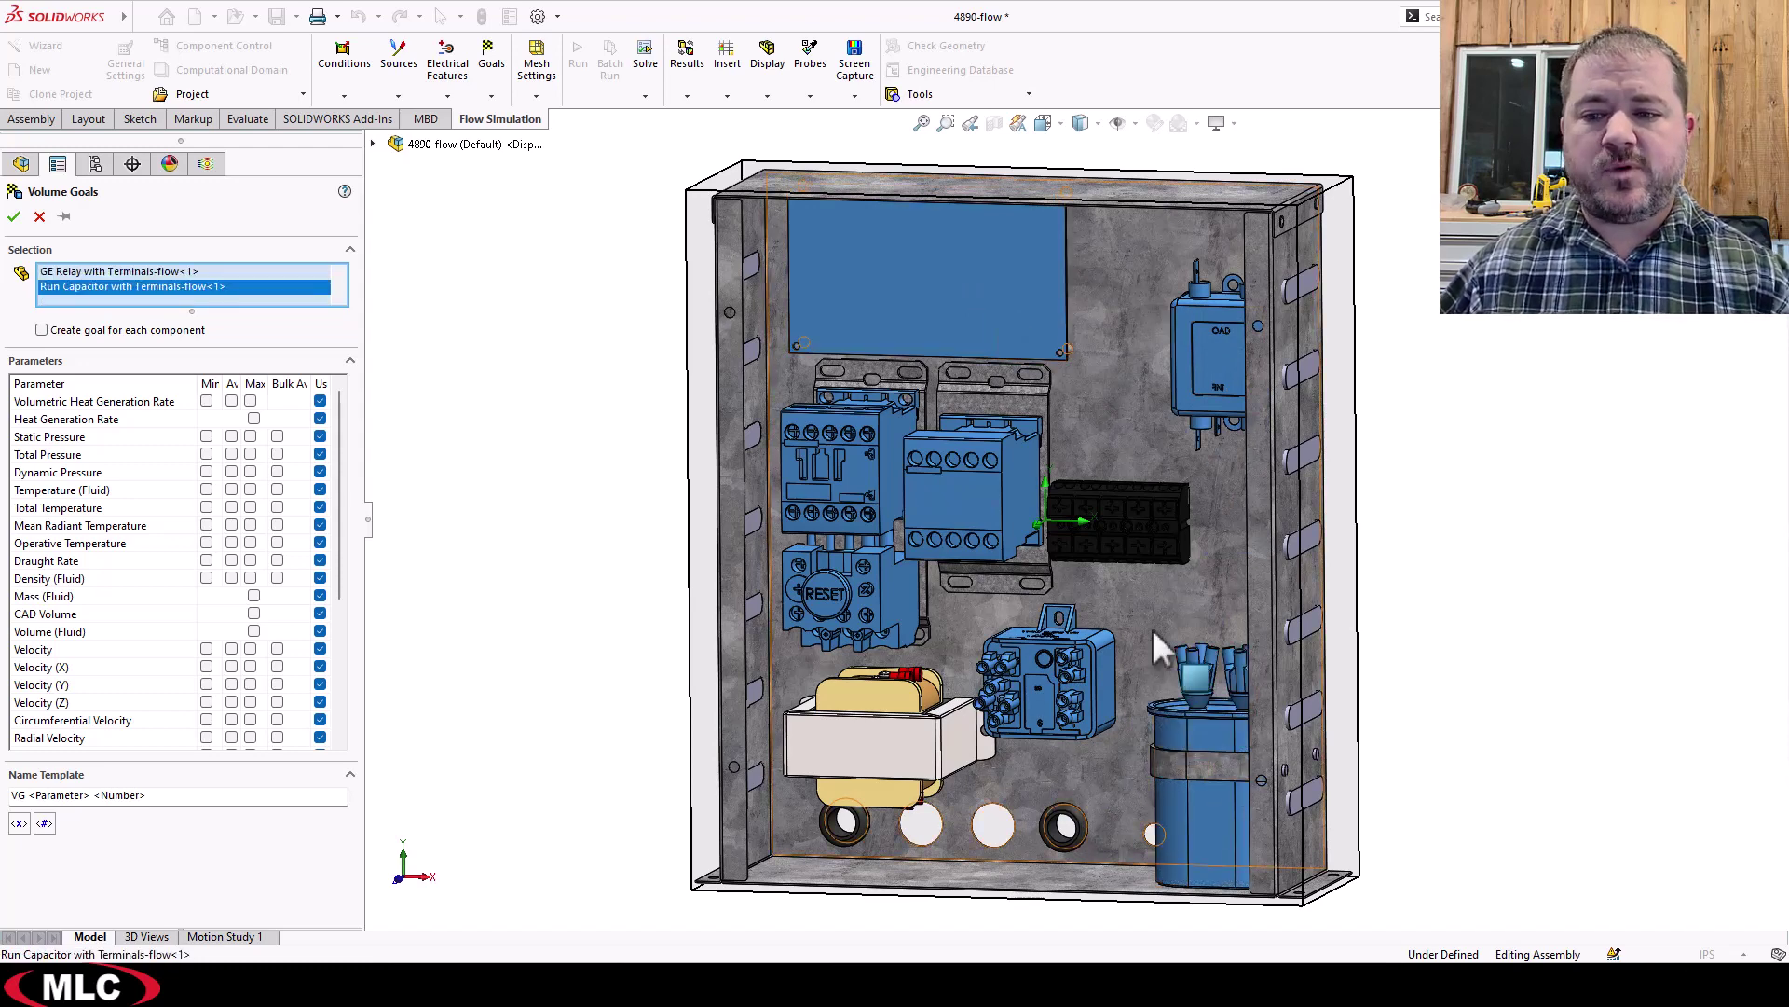
{"action": "left_click_drag", "start_coordinate": [363, 378], "coordinate": [414, 386]}
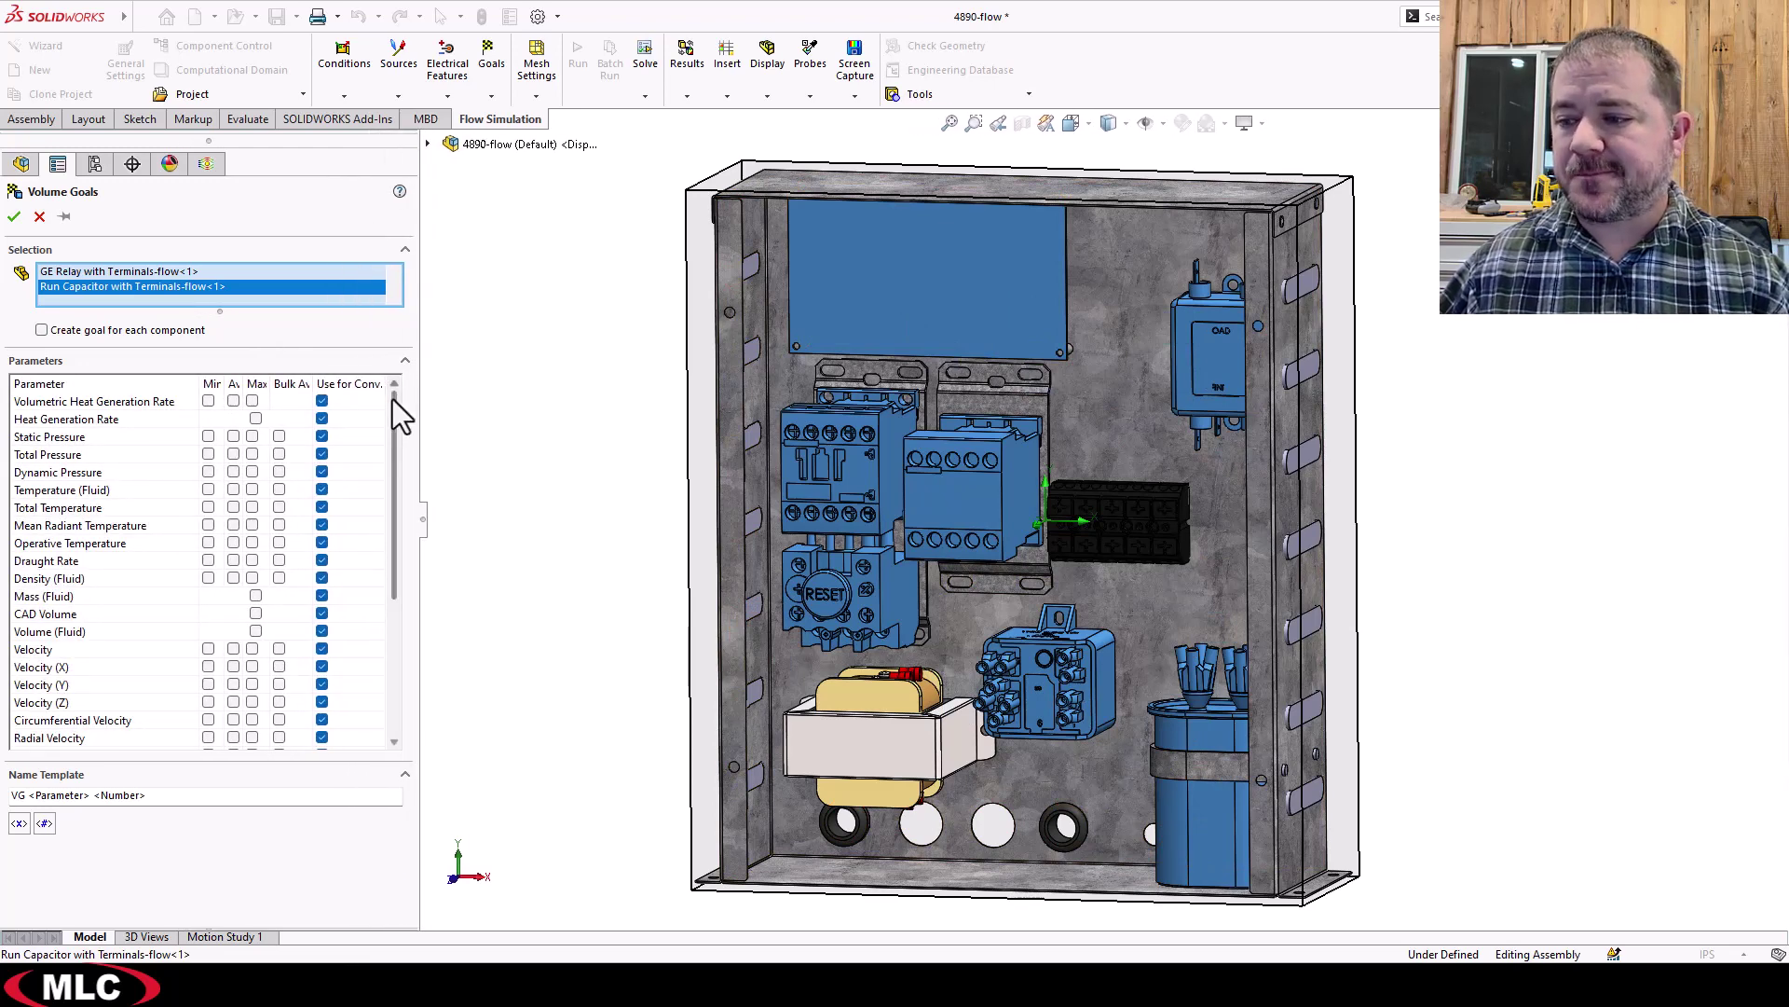
{"action": "scroll", "coordinate": [279, 541], "scroll_direction": "down", "scroll_amount": 5}
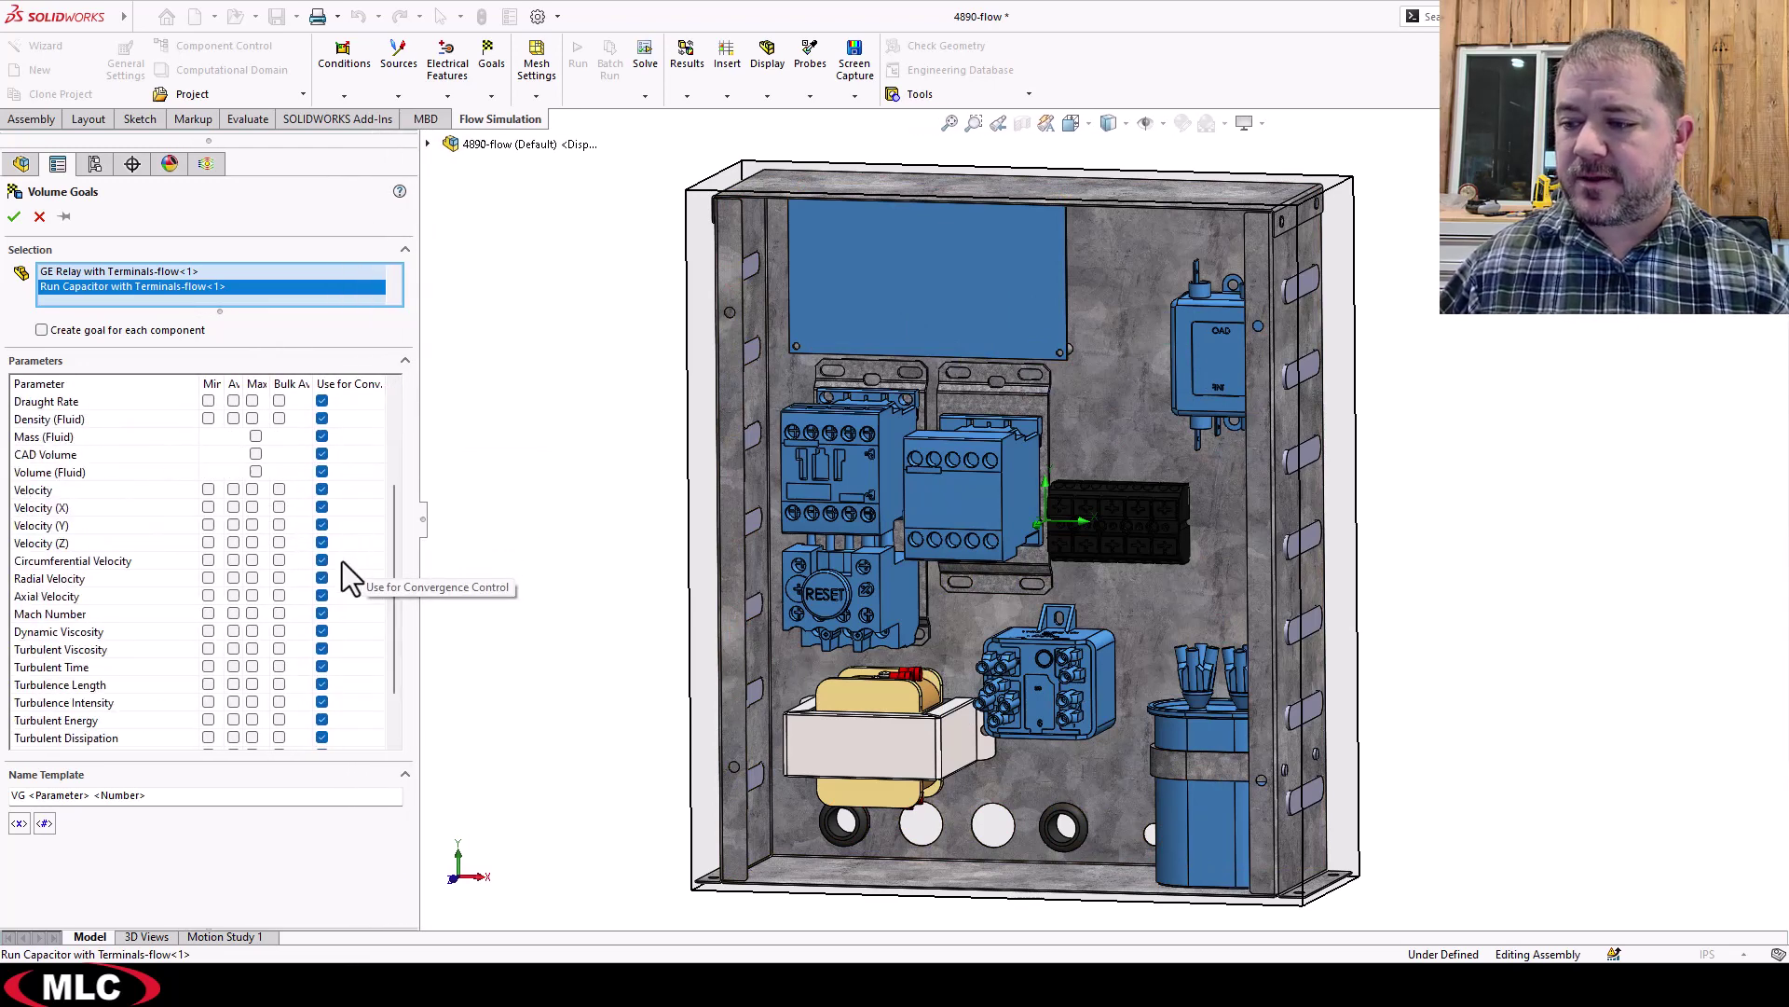
{"action": "left_click", "coordinate": [253, 683]}
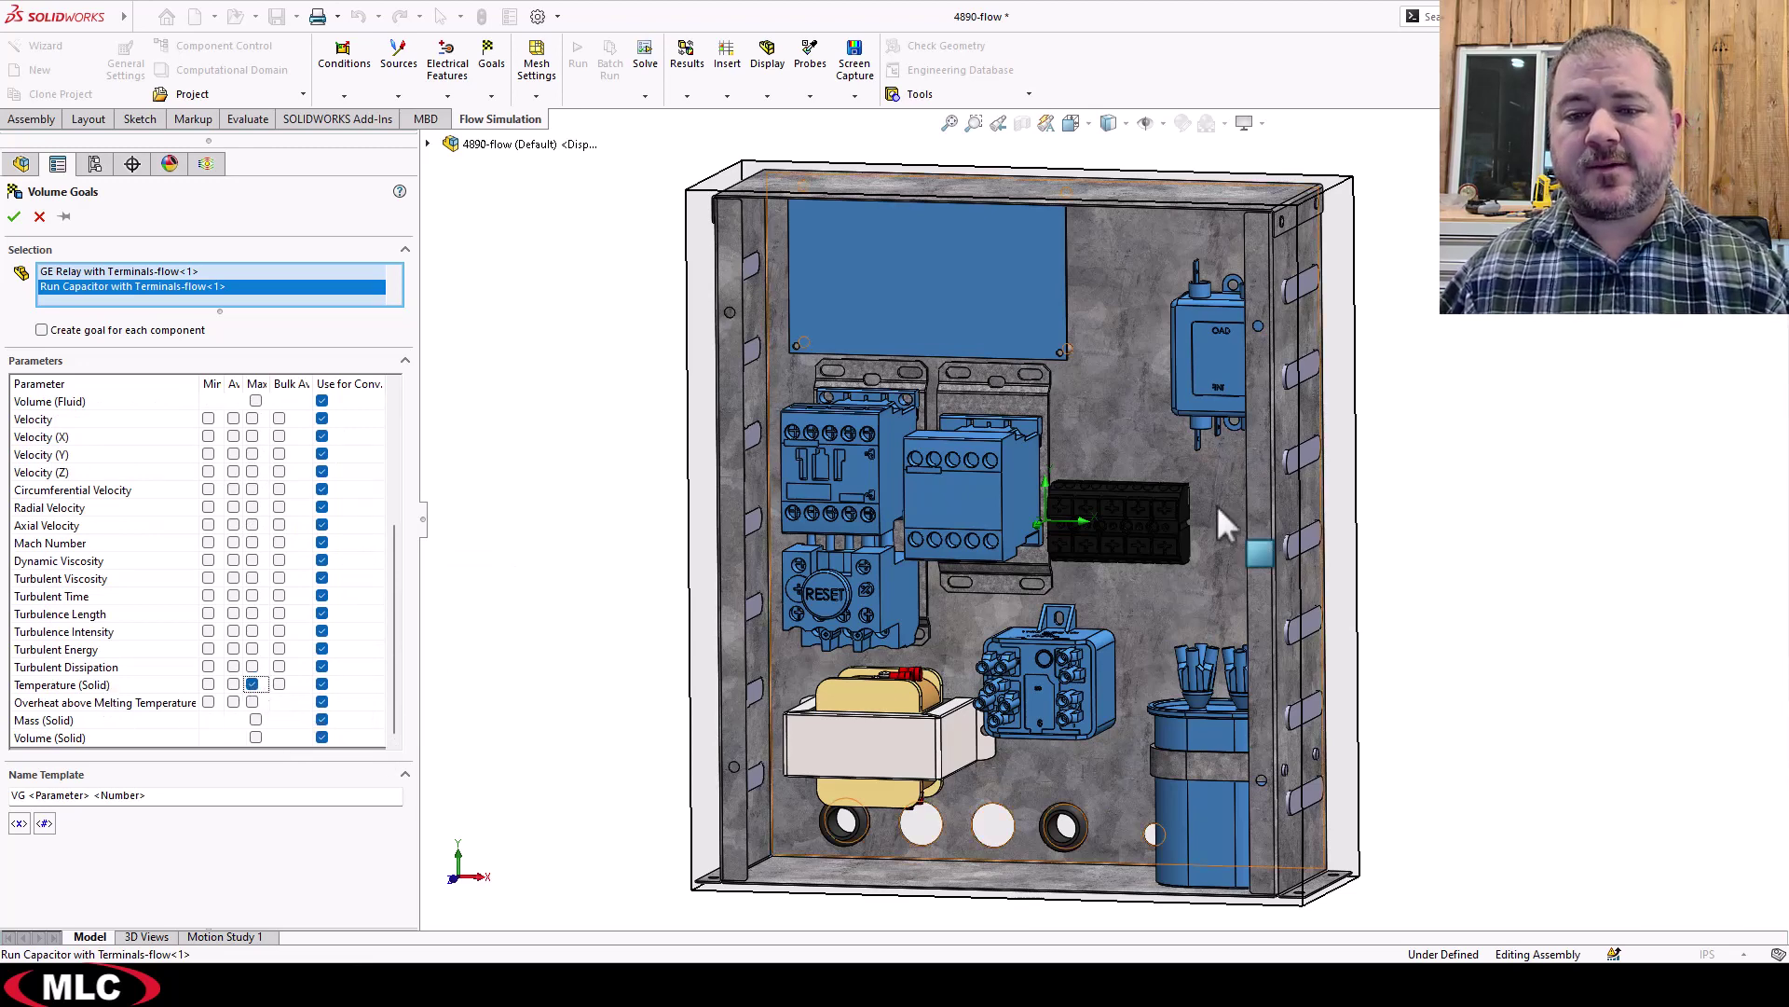
{"action": "left_click", "coordinate": [14, 217]}
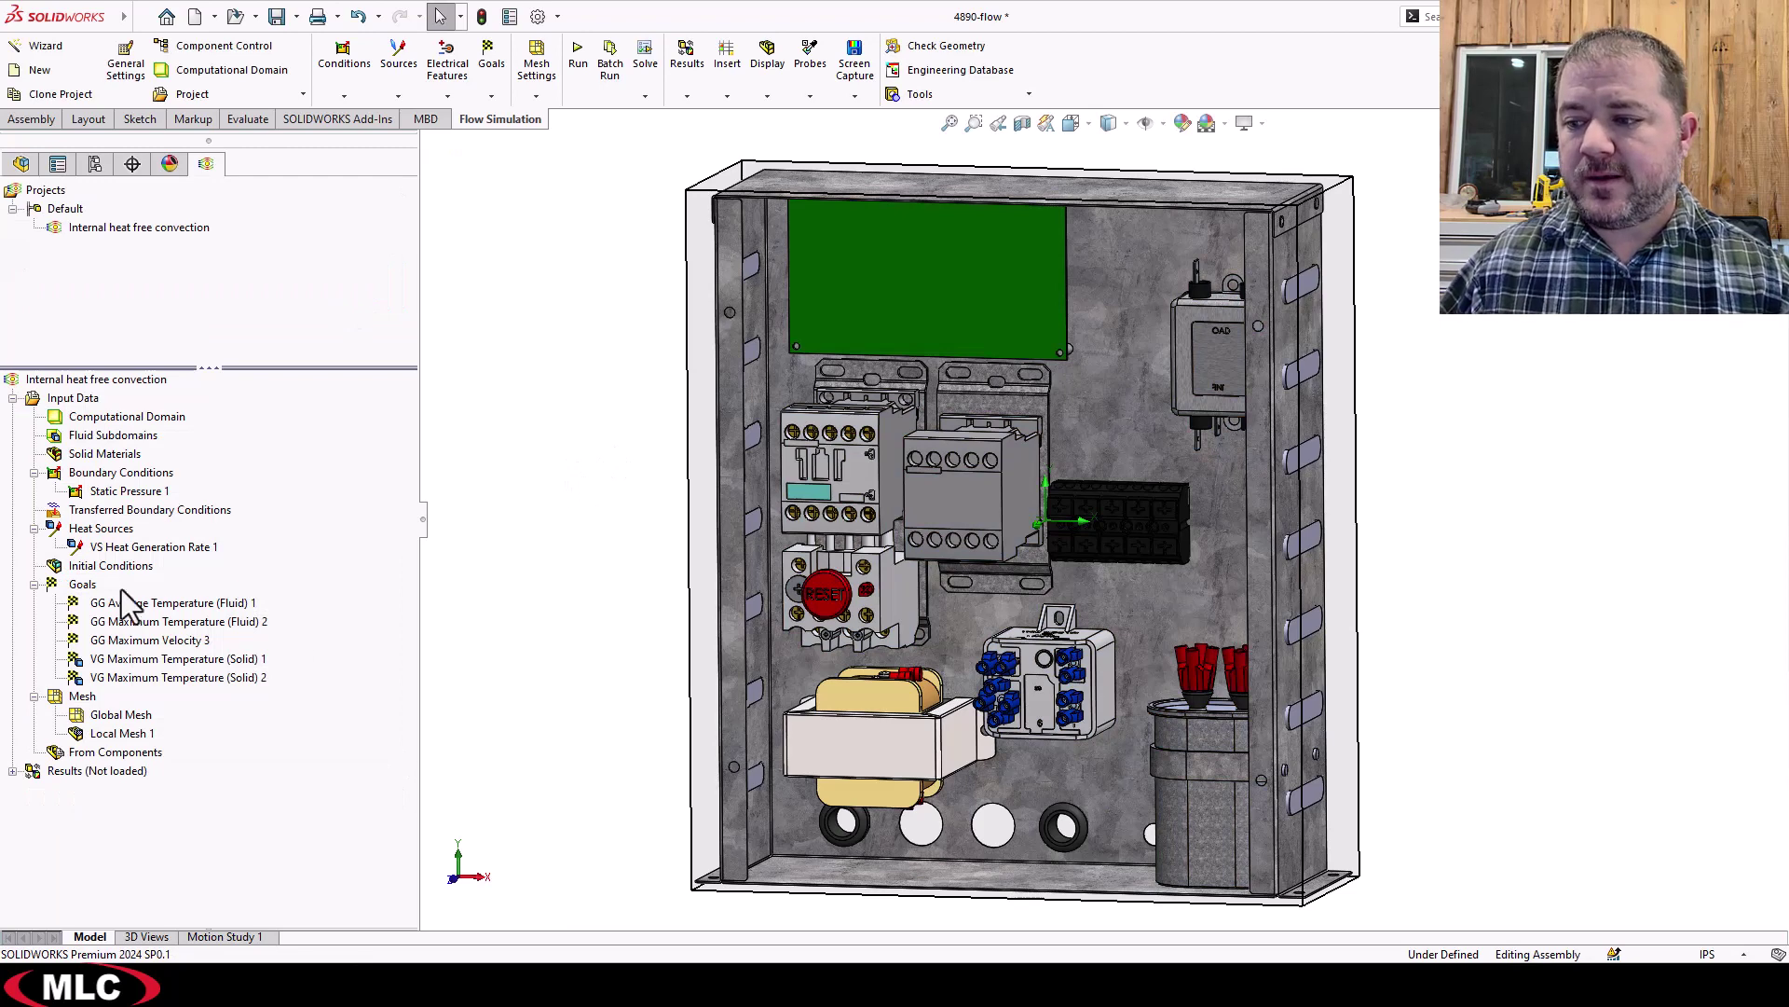
Rename the transformer's volume goal as "Max Transformer Temp"
{"action": "left_click", "coordinate": [138, 659]}
{"action": "left_click", "coordinate": [138, 659]}
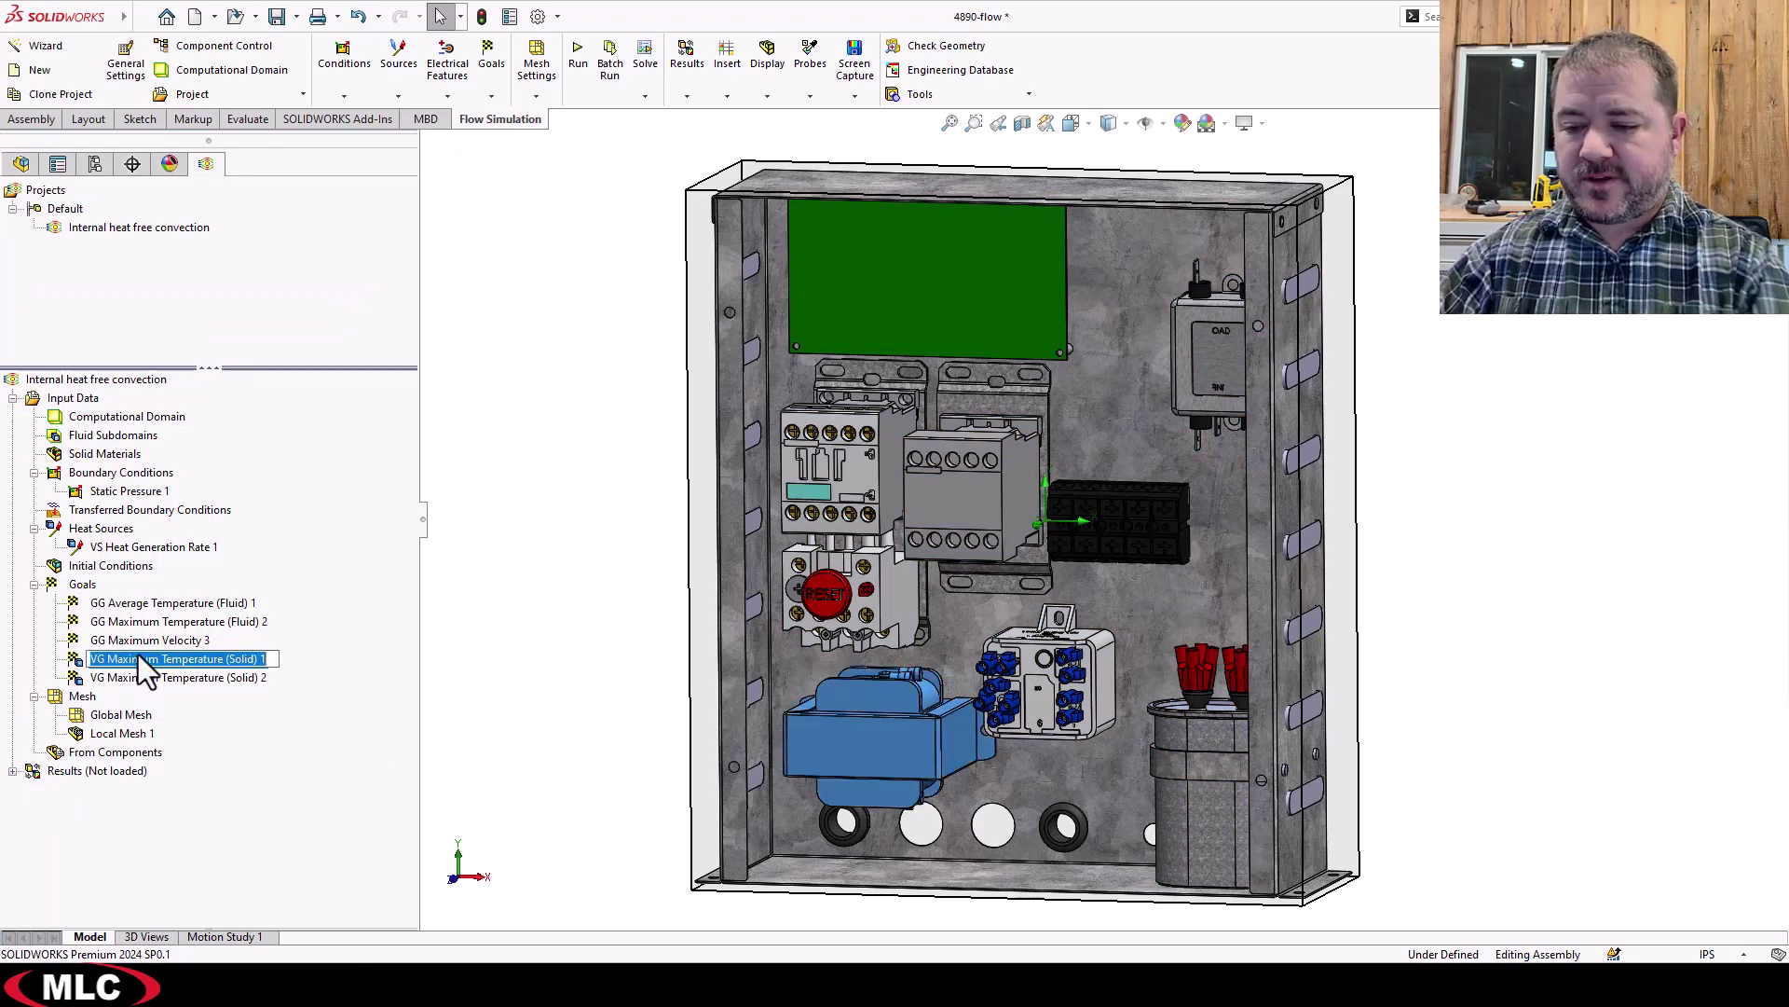
{"action": "type", "text": "Max Transformer Temp"}
Rename the volume goal covering the contactors, circuit board and other devices as "Max Device Temps"
{"action": "left_click", "coordinate": [131, 680]}
{"action": "left_click", "coordinate": [144, 678]}
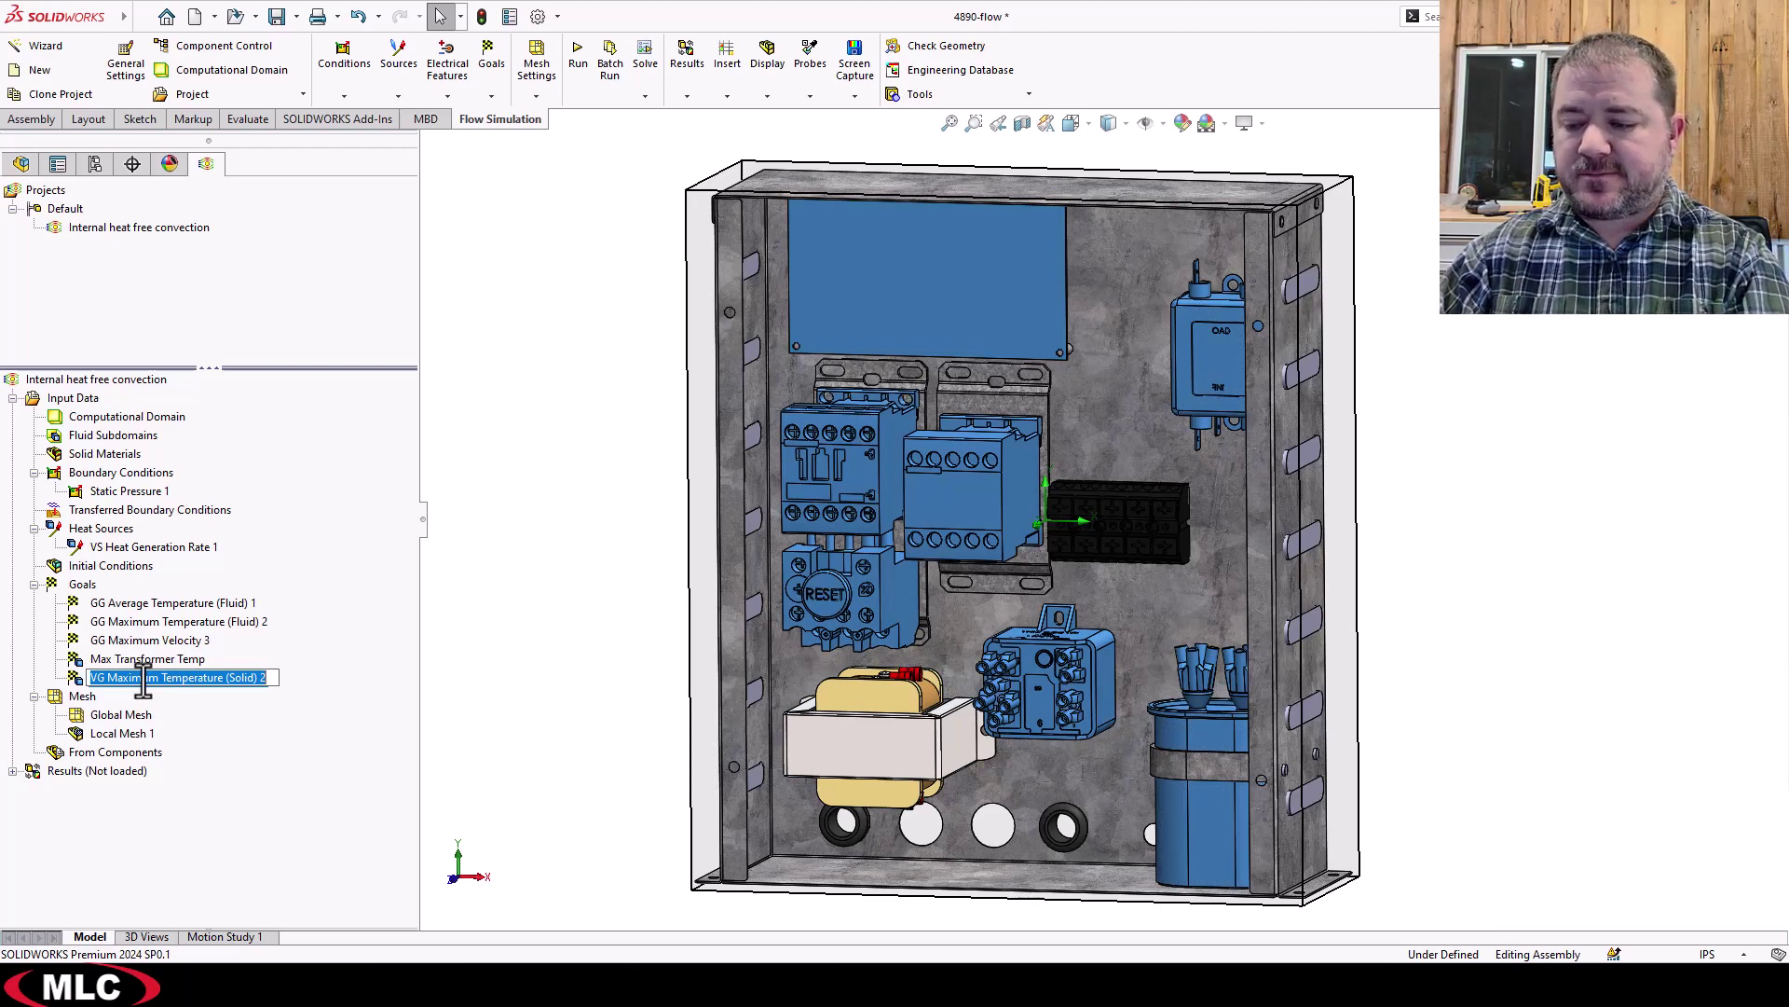
{"action": "type", "text": "Max De"}
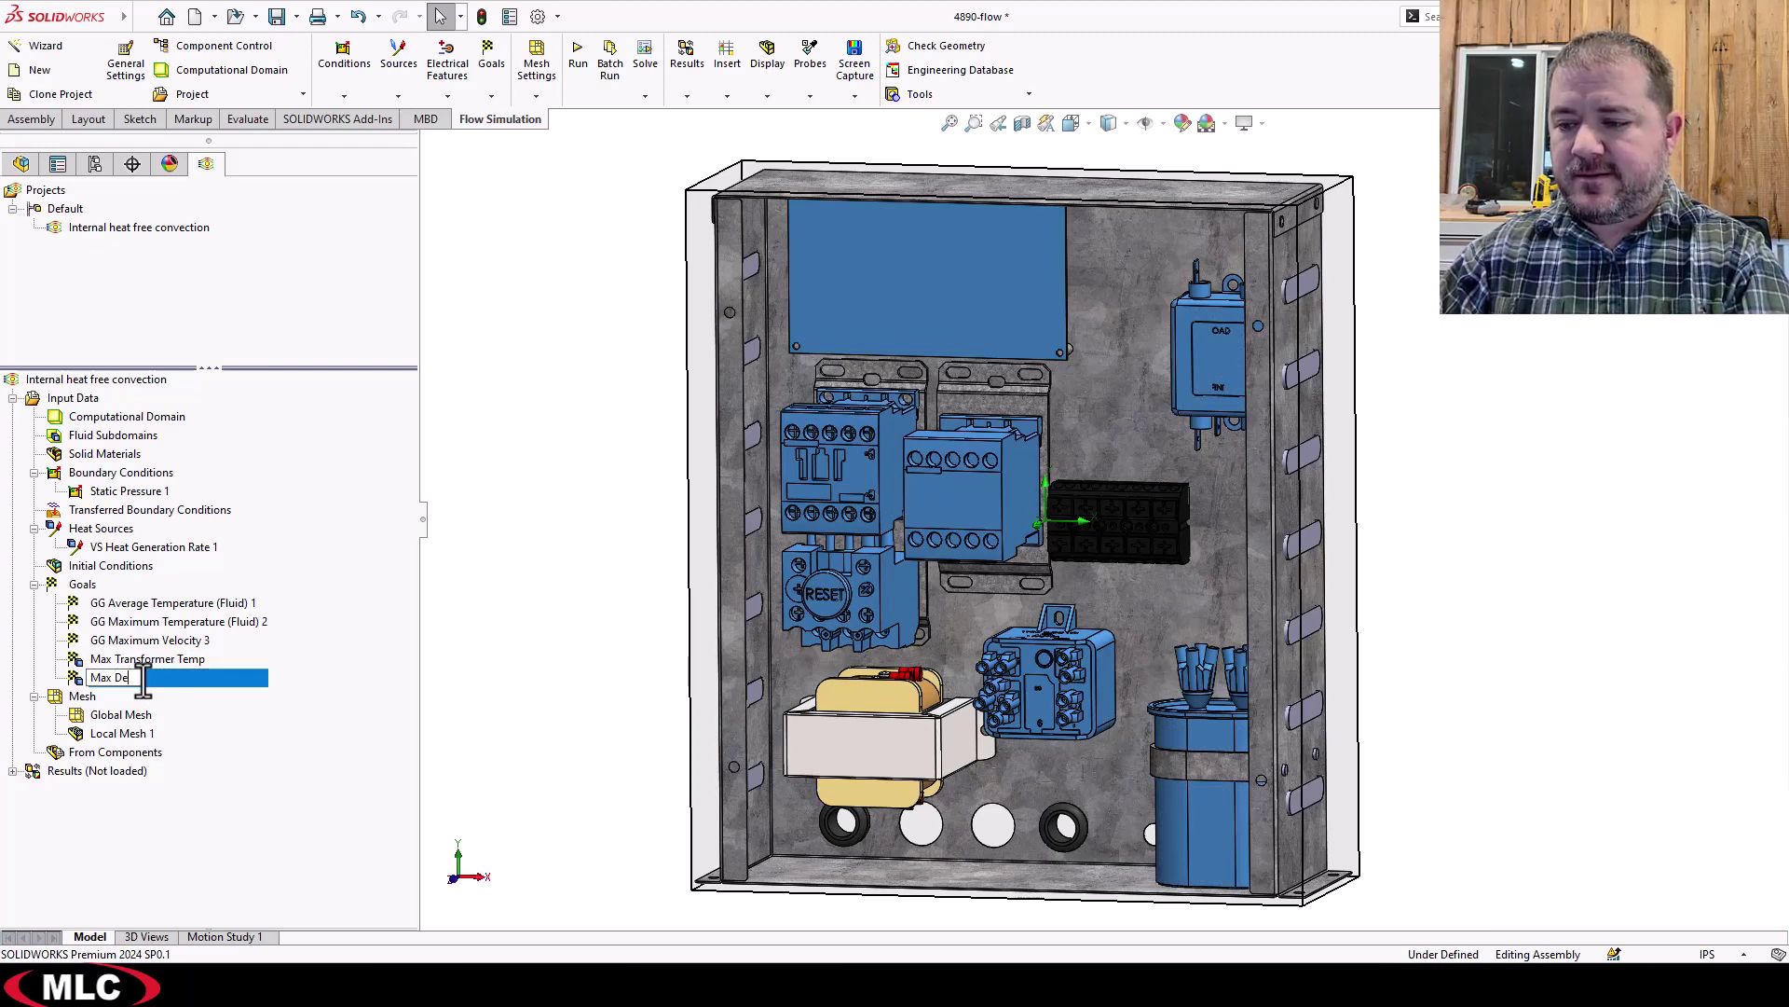
{"action": "type", "text": "vice Temps"}
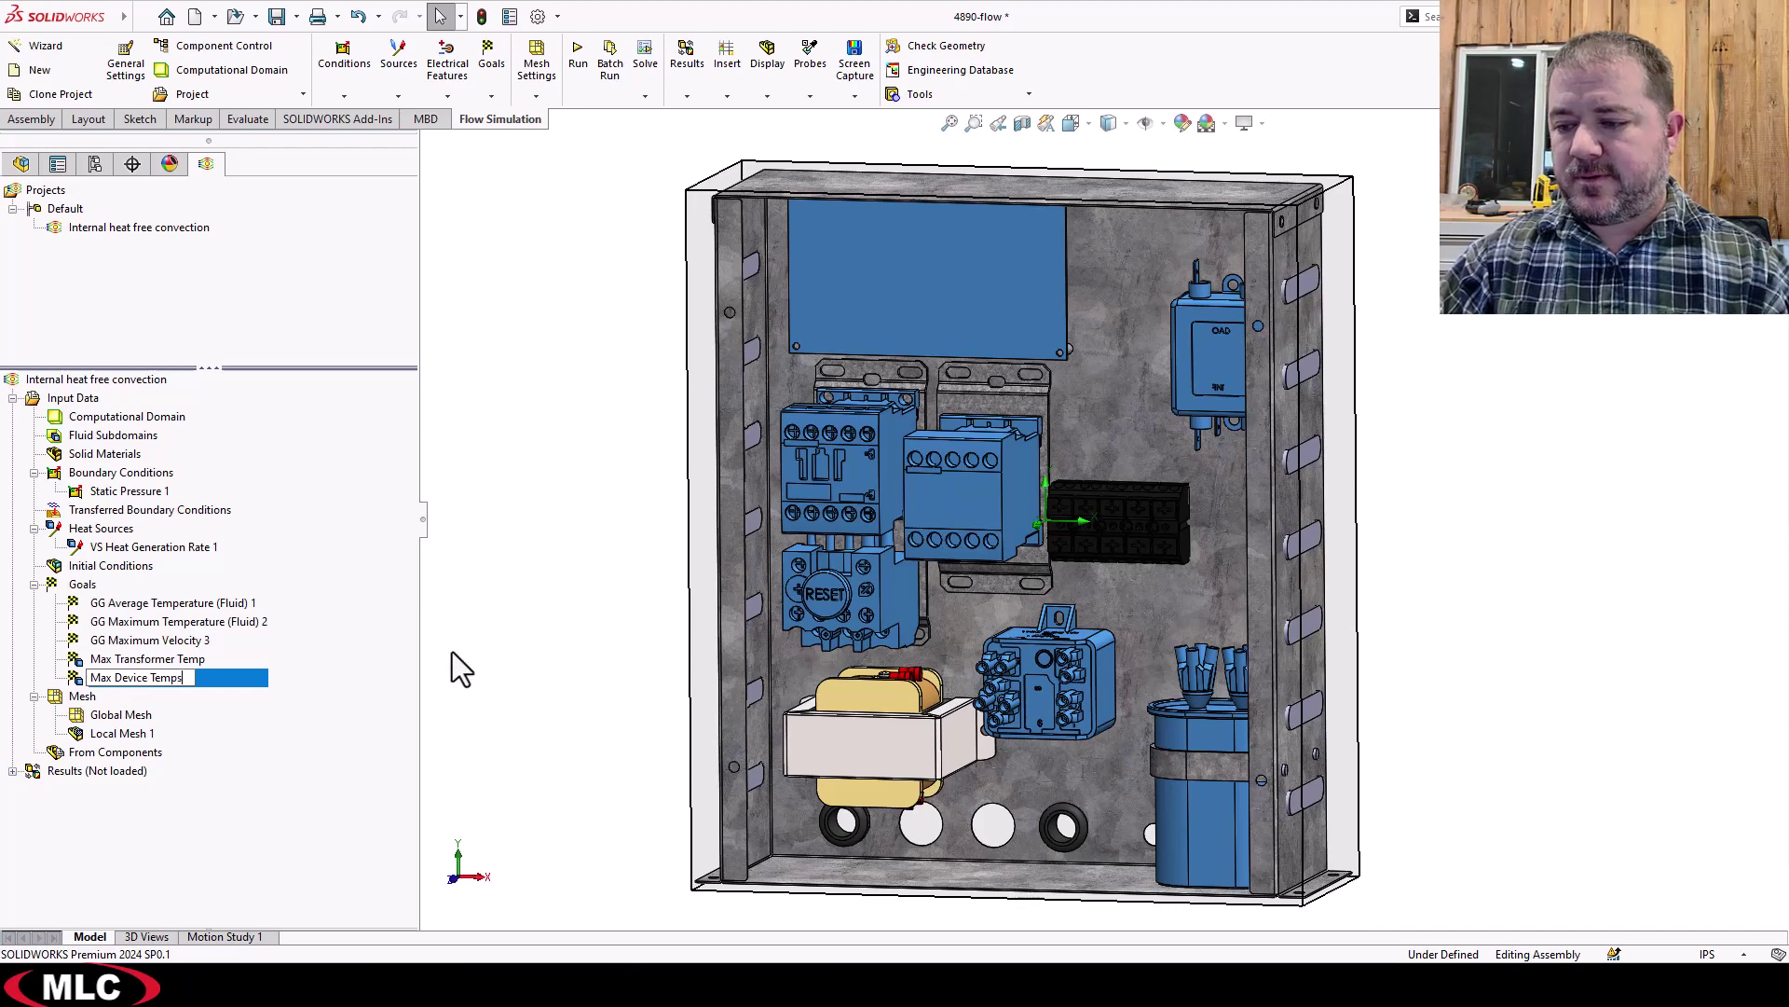
{"action": "left_click", "coordinate": [482, 644]}
Review the average fluid temperature goal and the components assigned to the transformer and device temperature goals
{"action": "left_click", "coordinate": [130, 606]}
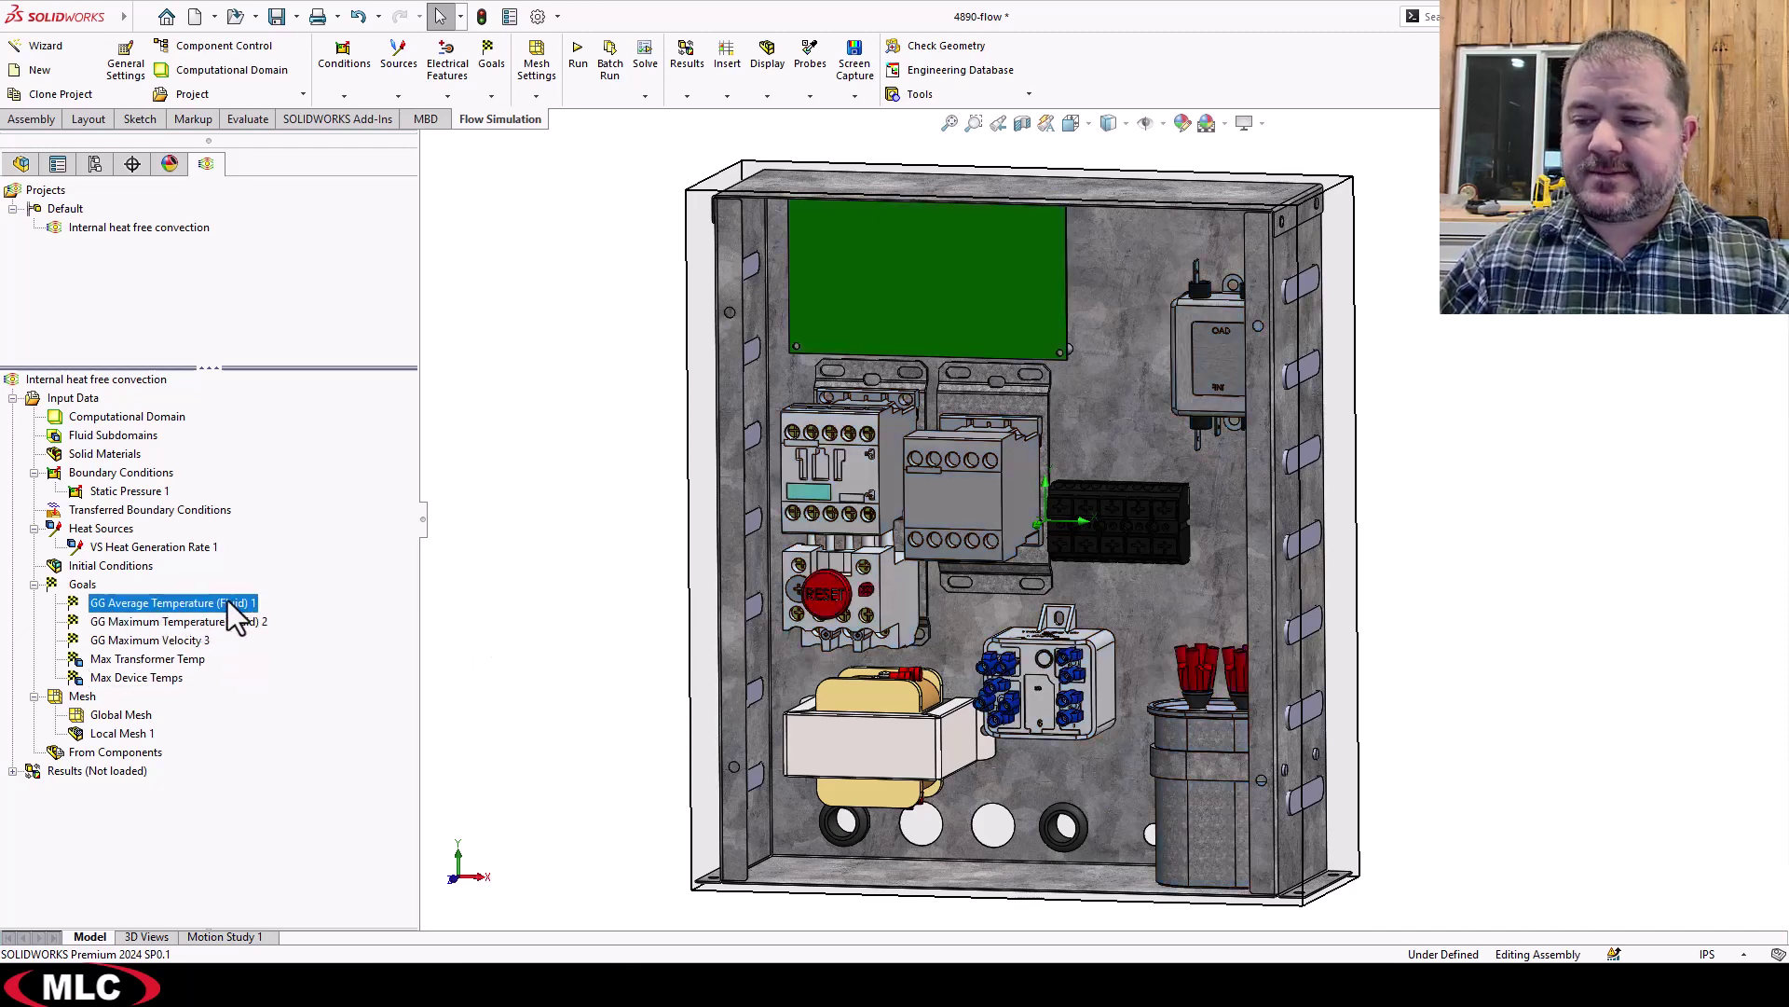
{"action": "left_click", "coordinate": [158, 661]}
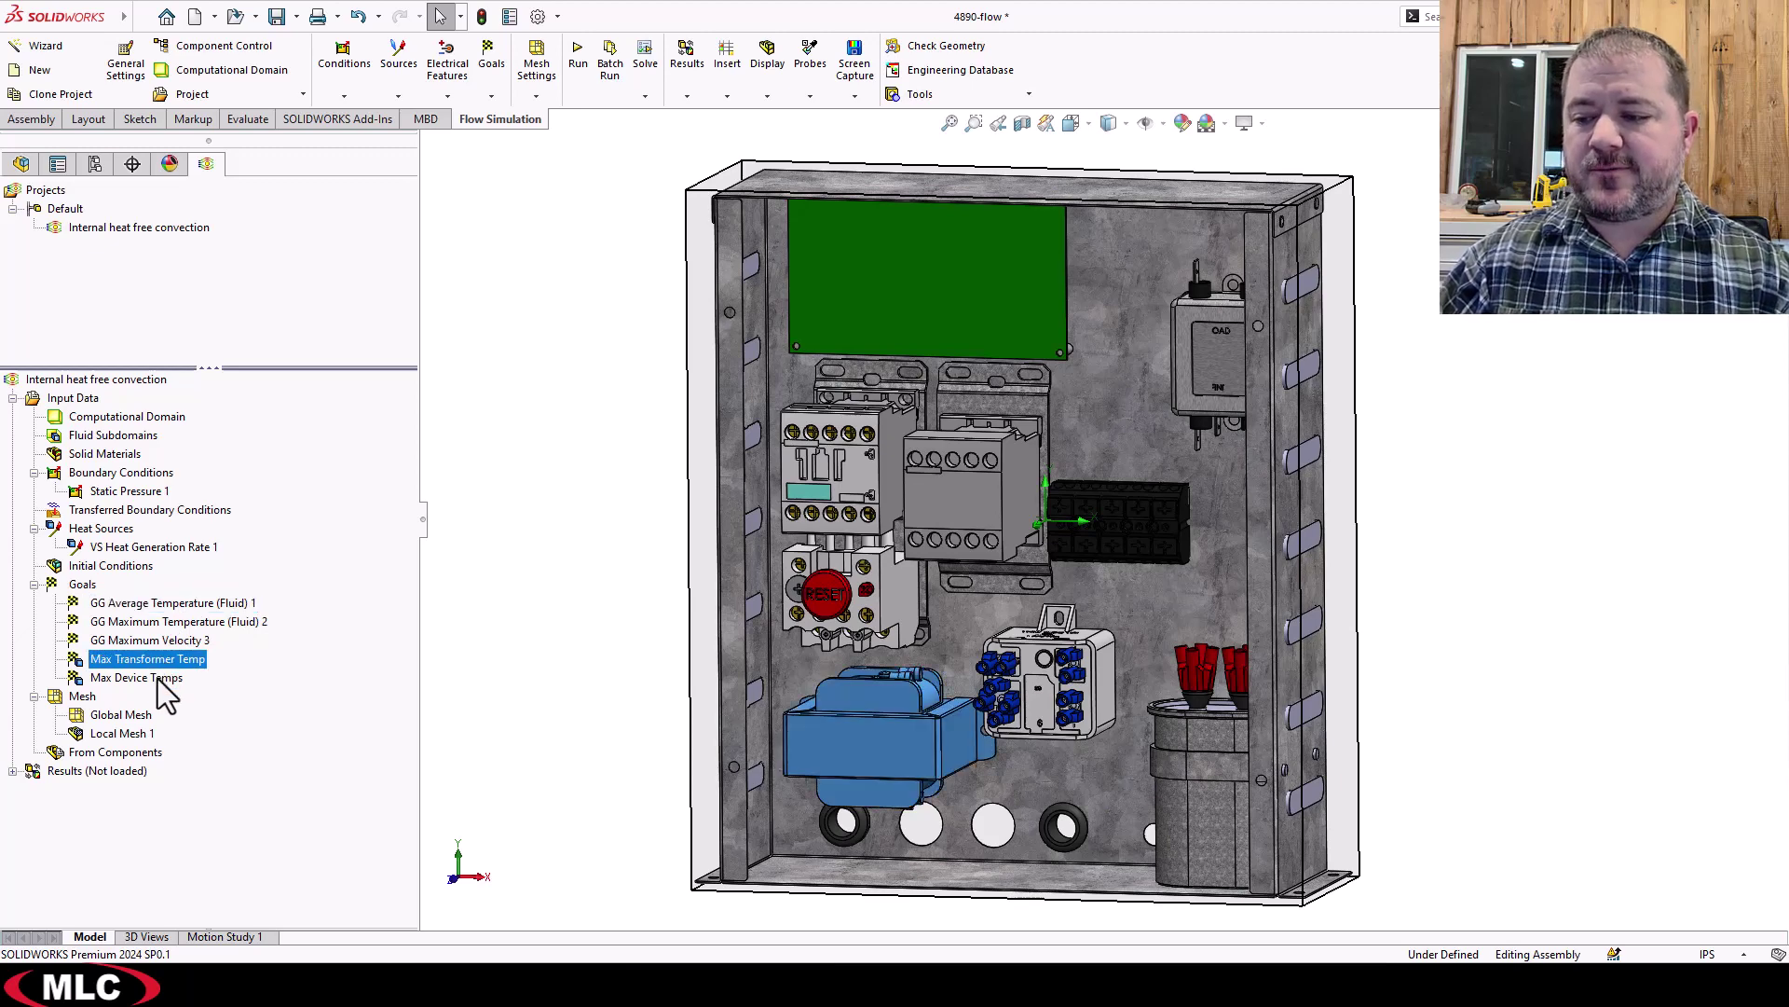
{"action": "left_click", "coordinate": [159, 678]}
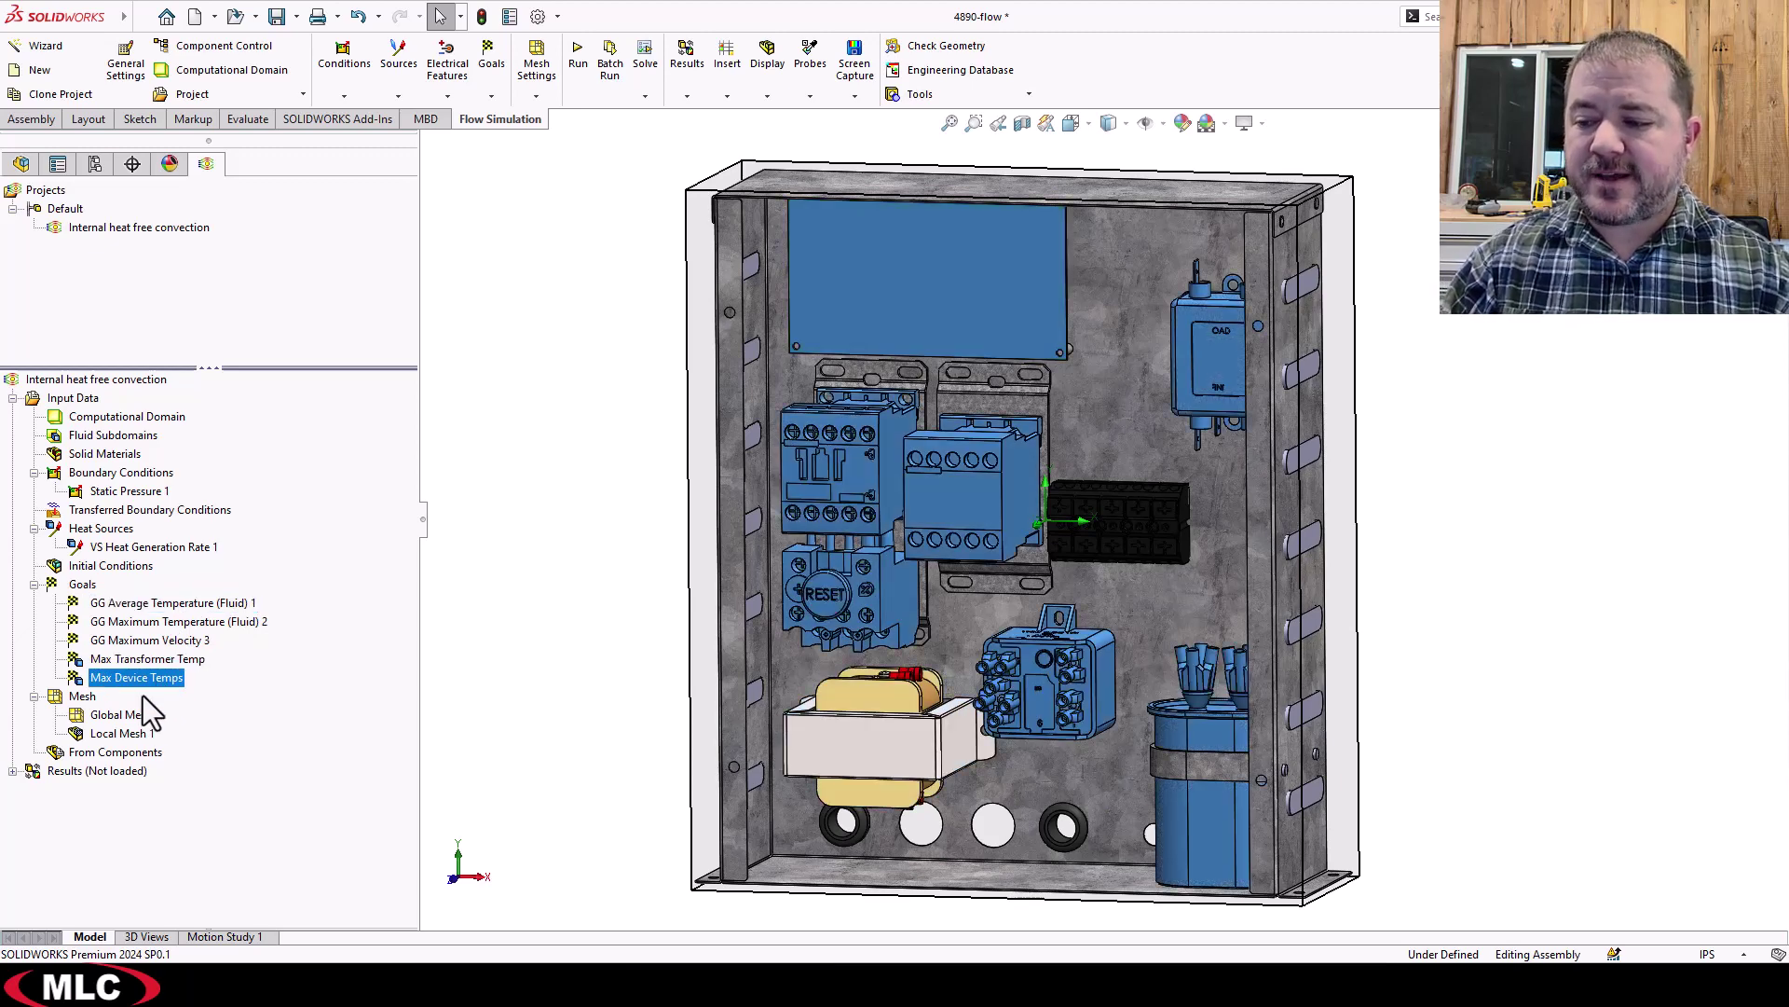
{"action": "left_click", "coordinate": [508, 587]}
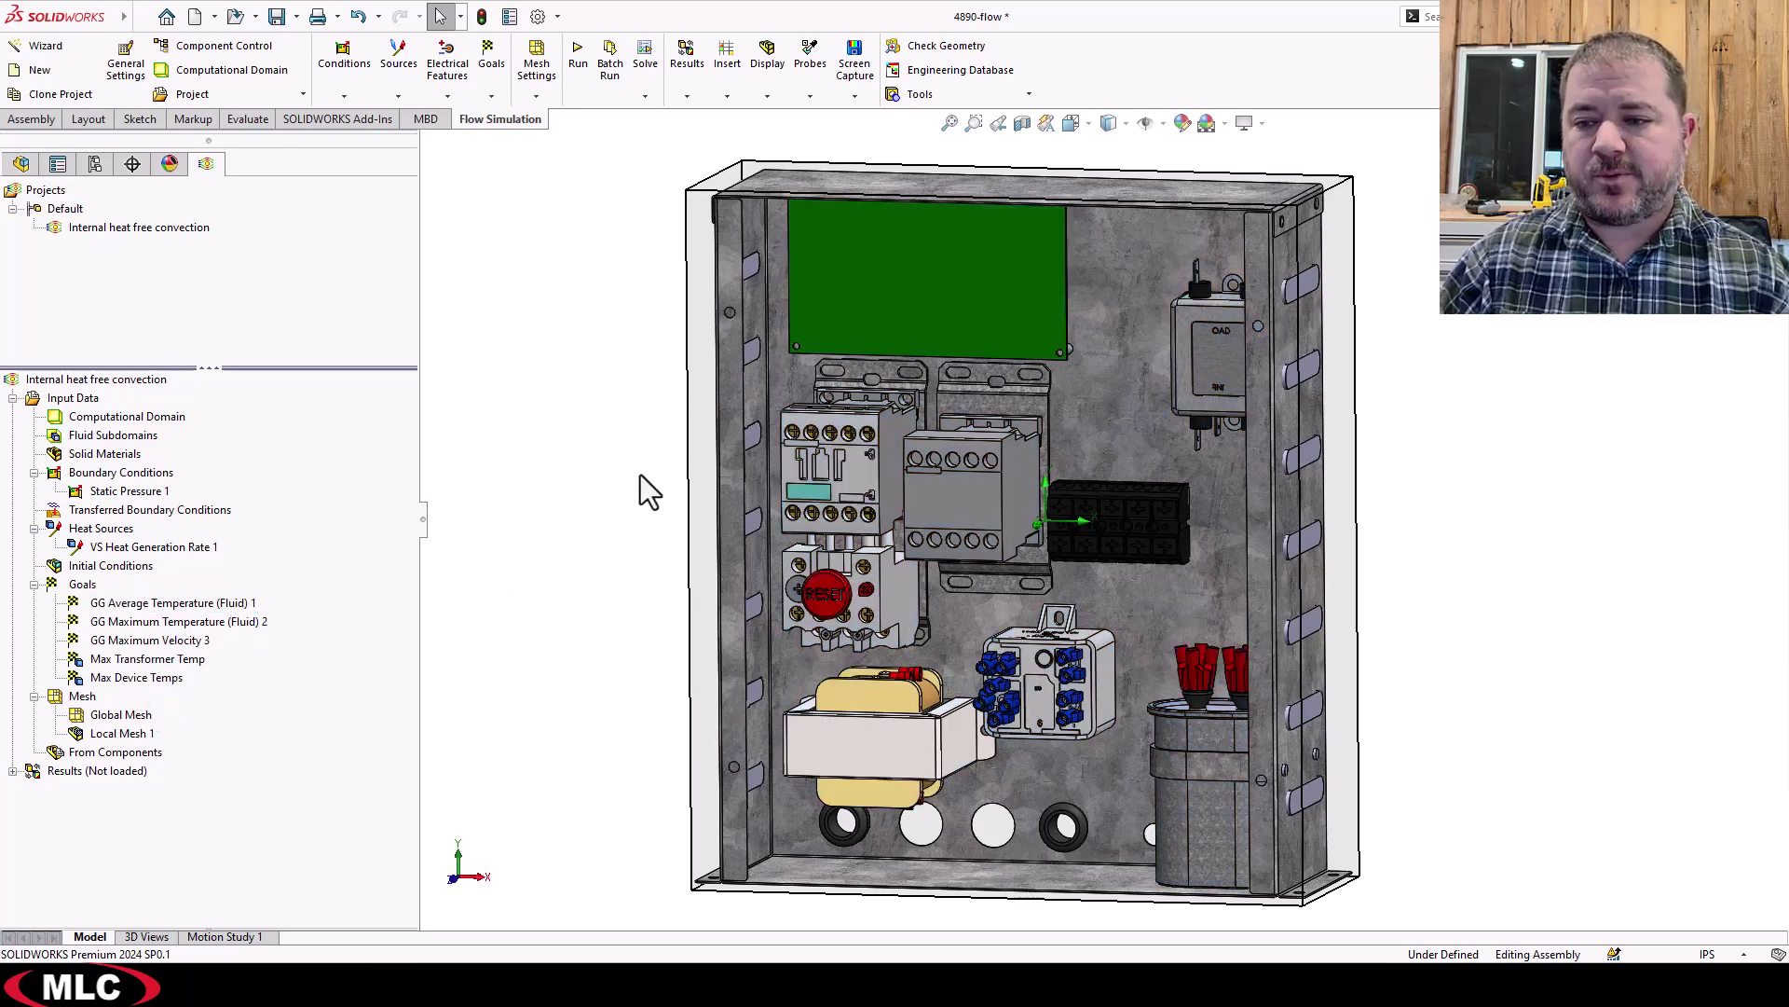